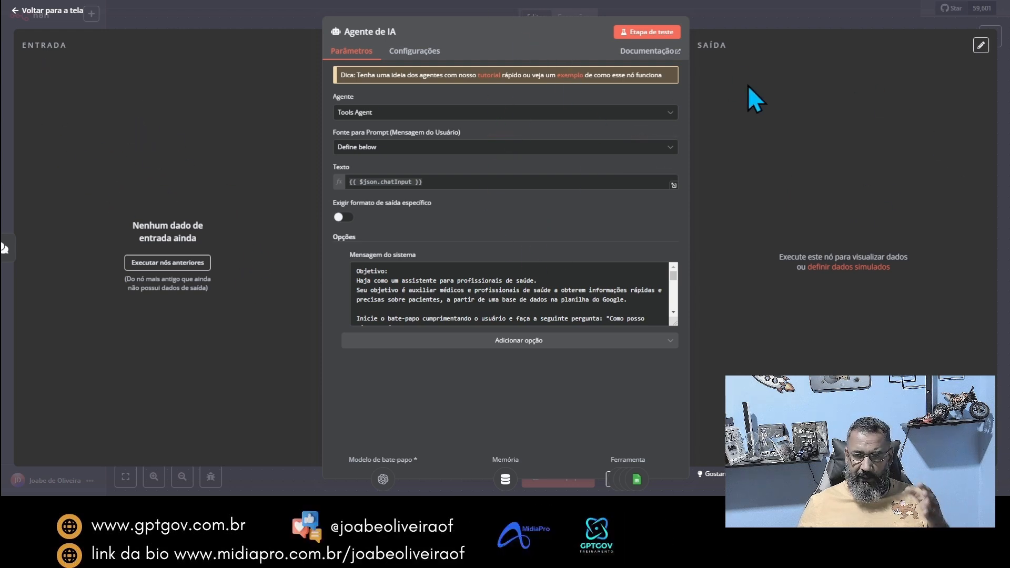
Step: Examine the agent types offered by the Agente de IA node, from Agente de ferramentas through Agente SQL
{"action": "key", "text": "Escape"}
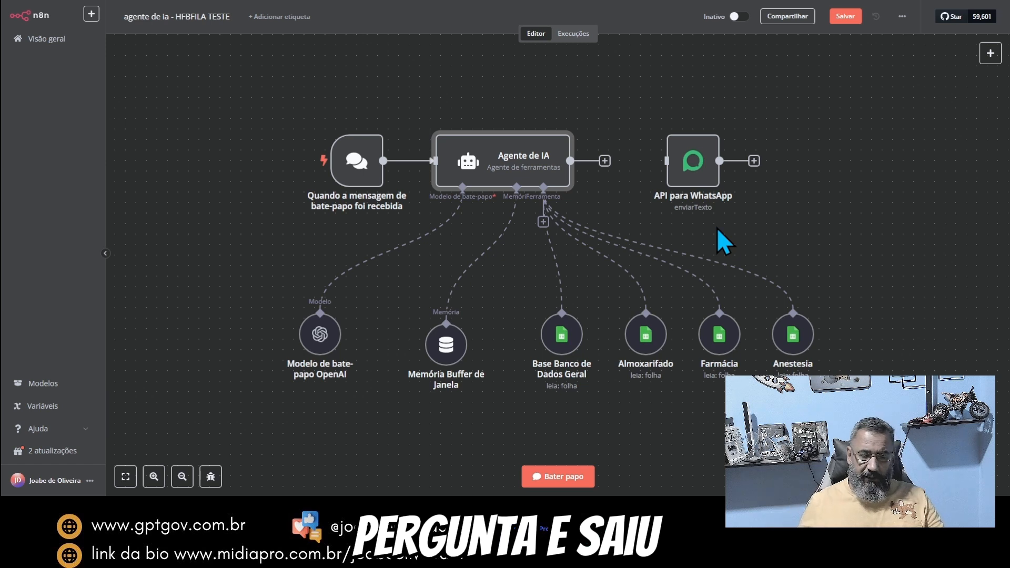
{"action": "mouse_move", "coordinate": [678, 164]}
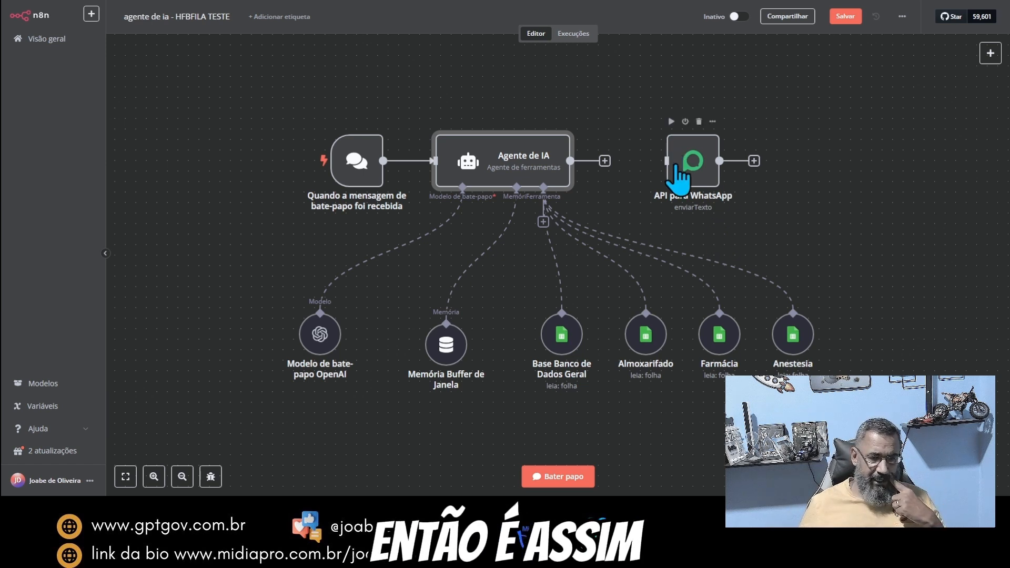
{"action": "mouse_move", "coordinate": [508, 176]}
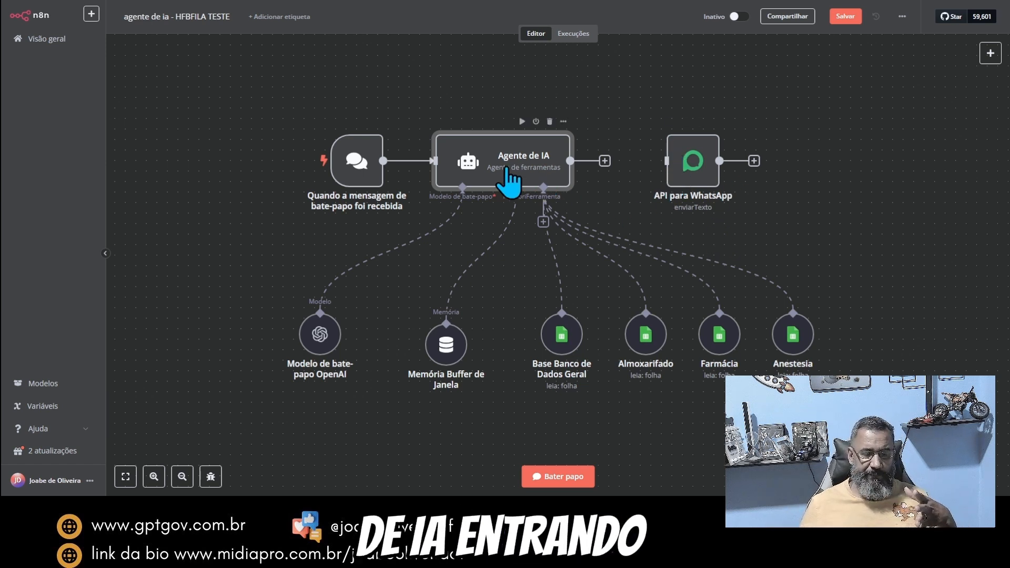
{"action": "double_click", "coordinate": [506, 166]}
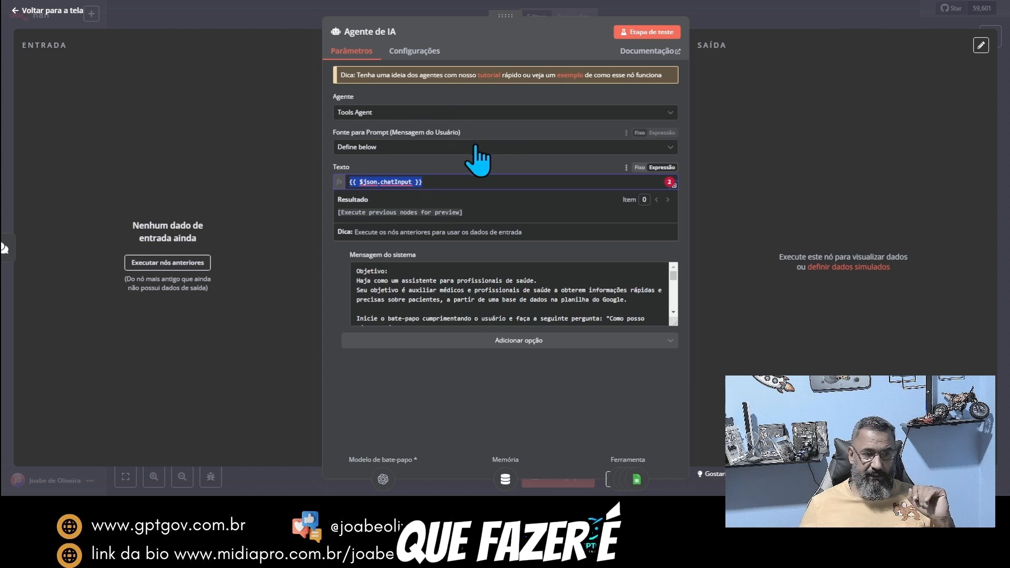
{"action": "left_click", "coordinate": [481, 112]}
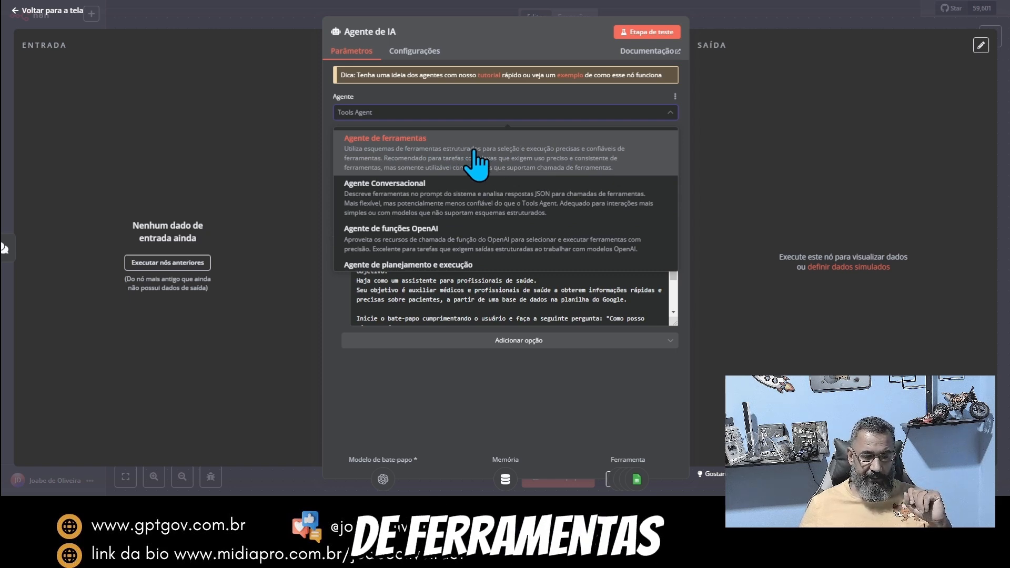
{"action": "scroll", "coordinate": [485, 219], "scroll_direction": "down", "scroll_amount": 1}
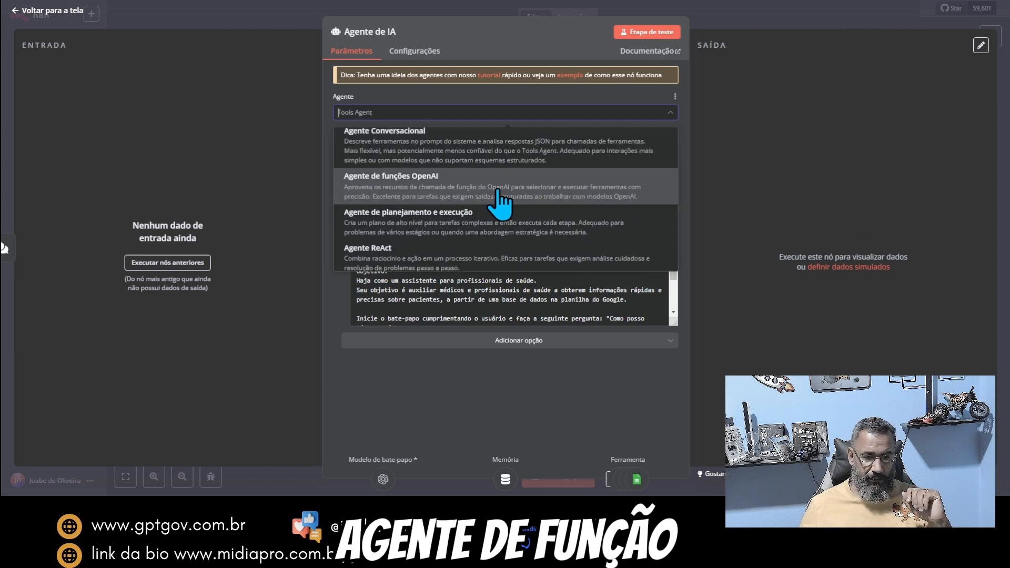
{"action": "scroll", "coordinate": [500, 203], "scroll_direction": "down", "scroll_amount": 1}
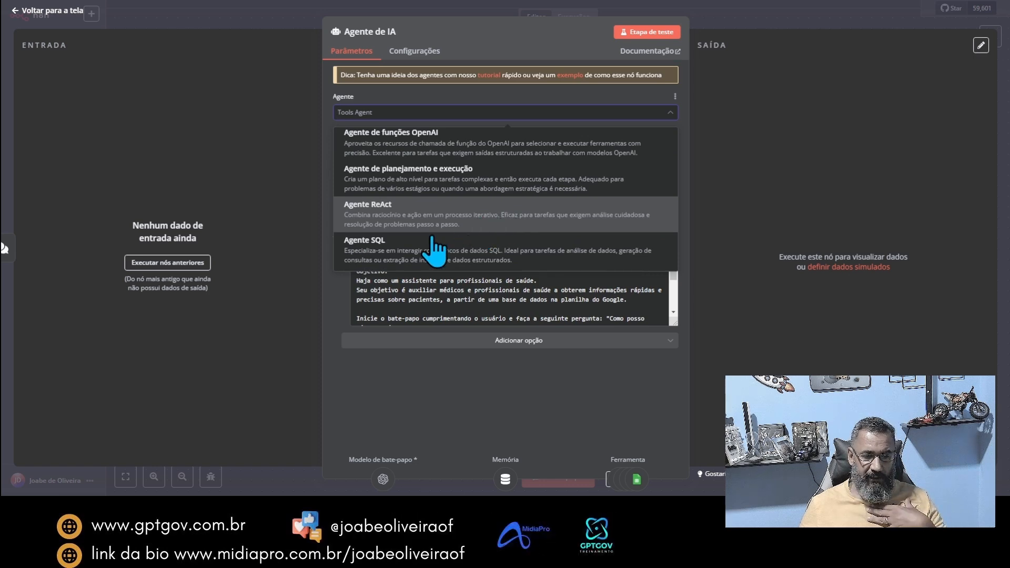
{"action": "scroll", "coordinate": [507, 248], "scroll_direction": "up", "scroll_amount": 2}
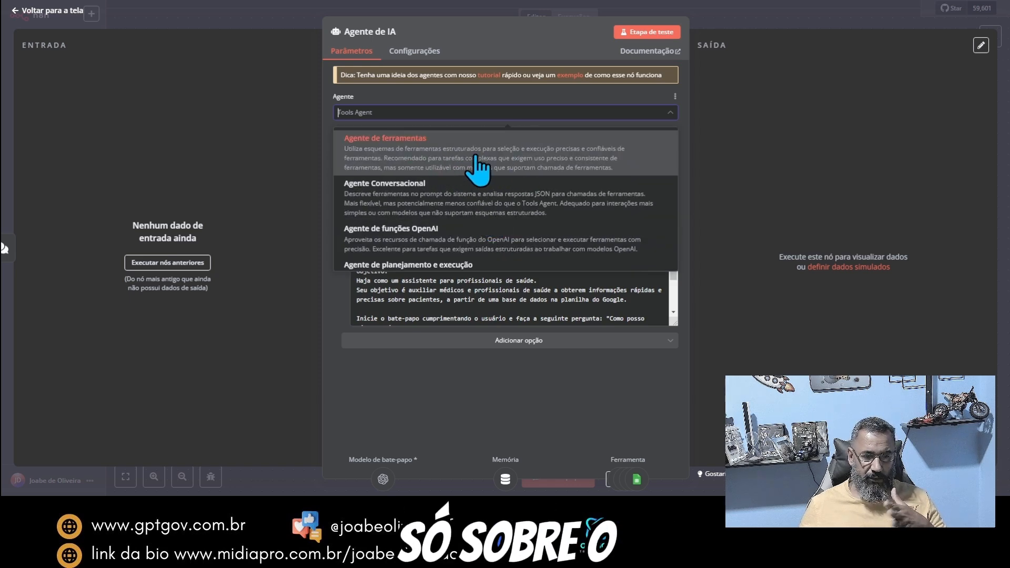
{"action": "left_click", "coordinate": [491, 26]}
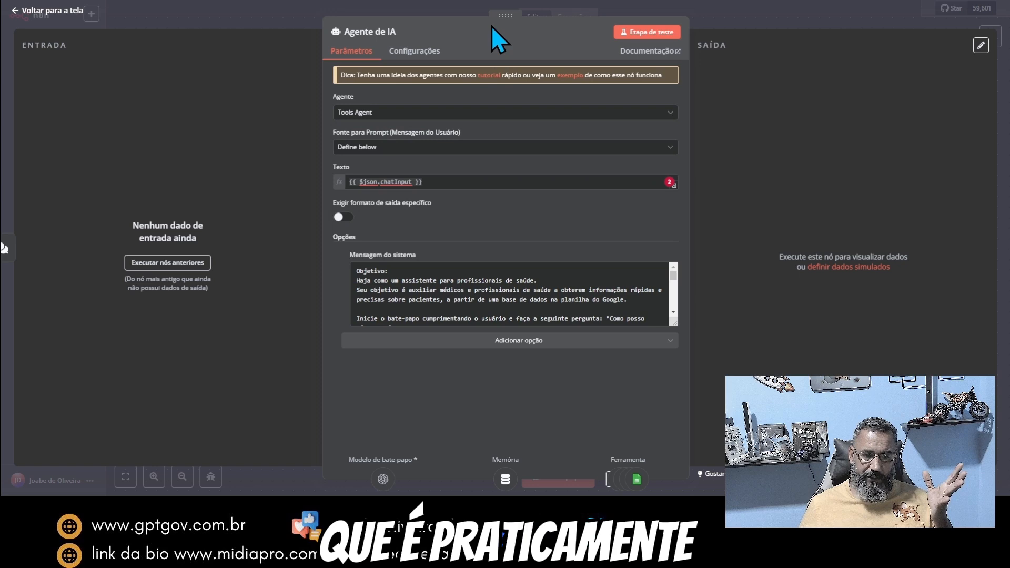
Step: Choose Agente de ferramentas as the agent type of the Agente de IA node and return to the canvas
{"action": "left_click", "coordinate": [536, 115]}
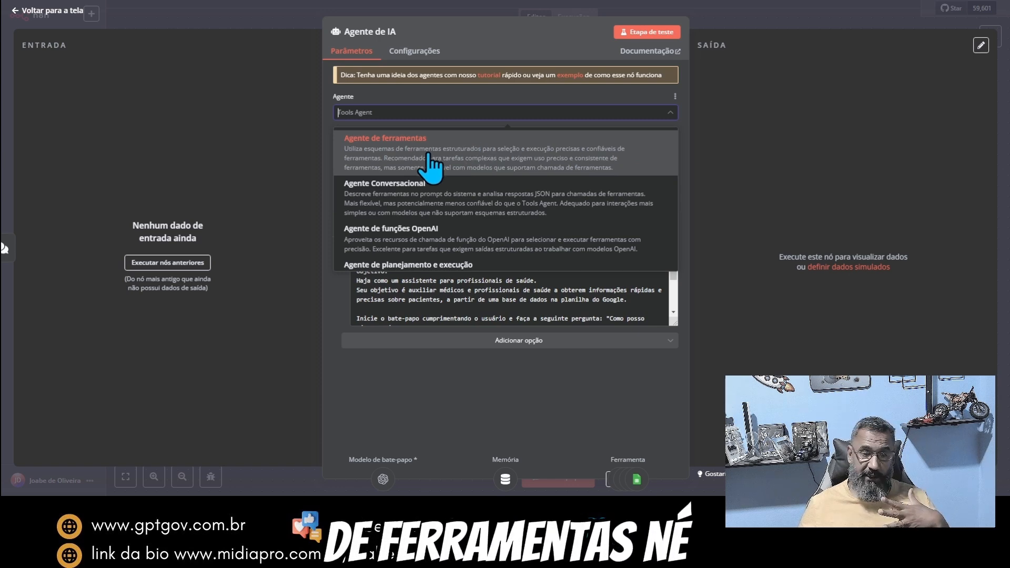
{"action": "left_click", "coordinate": [380, 167]}
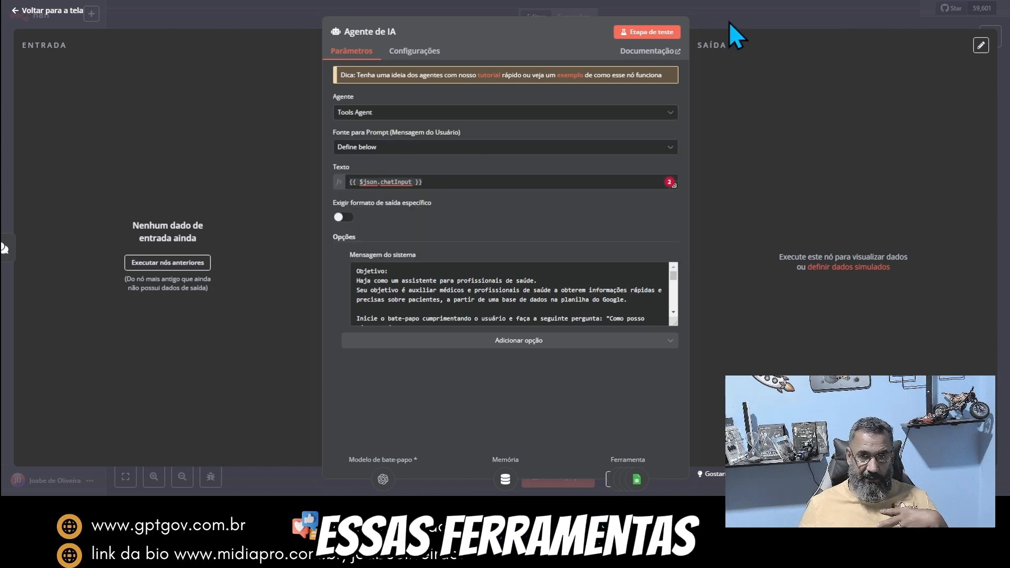
{"action": "left_click", "coordinate": [728, 21]}
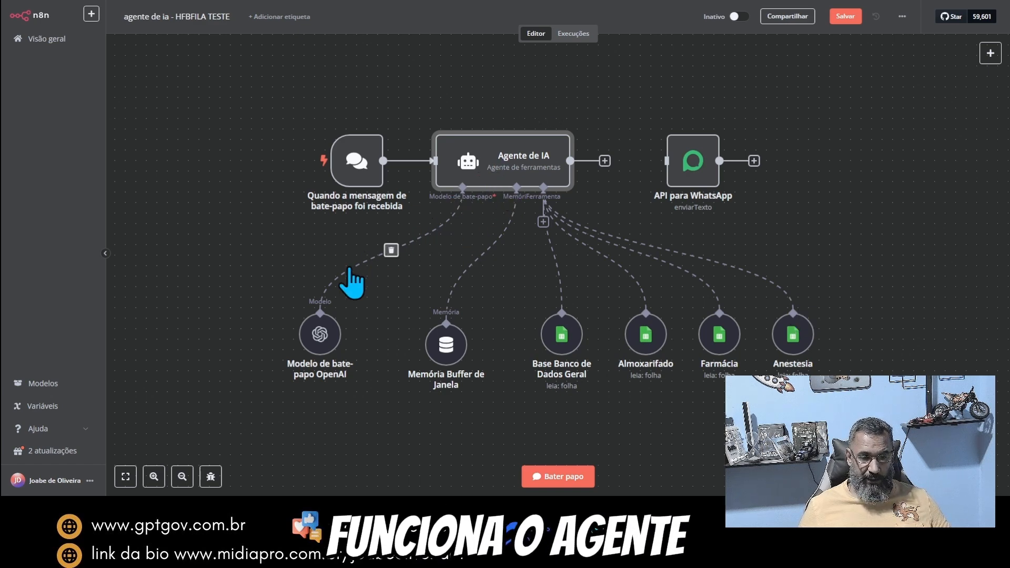
Step: Disconnect the OpenAI chat model, the window buffer memory and all four Google Sheets tools from the Agente de IA node
{"action": "left_click", "coordinate": [391, 250]}
{"action": "left_click", "coordinate": [481, 252]}
{"action": "left_click", "coordinate": [554, 254]}
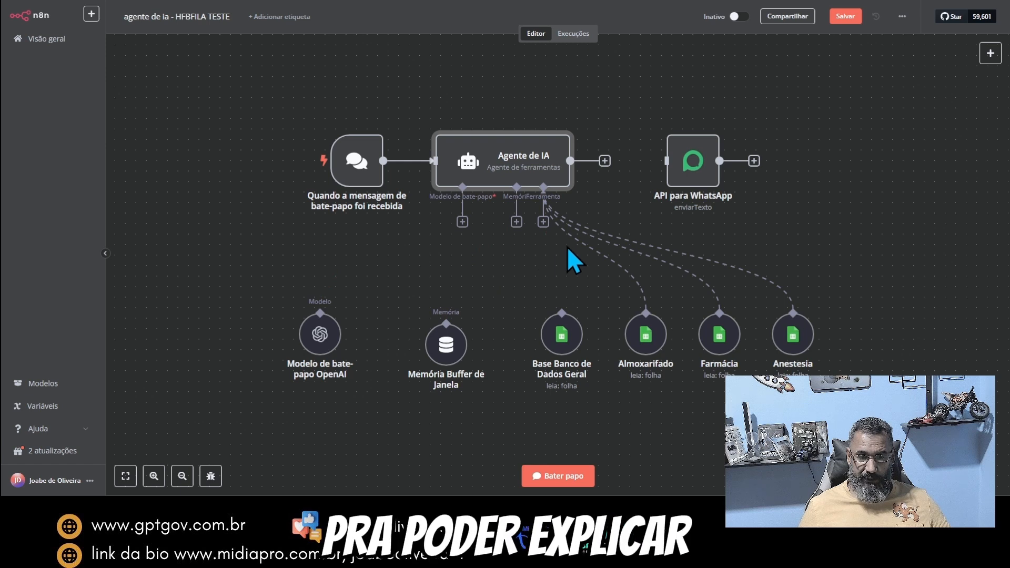
{"action": "left_click", "coordinate": [596, 252]}
{"action": "left_click", "coordinate": [632, 252]}
{"action": "left_click", "coordinate": [668, 251]}
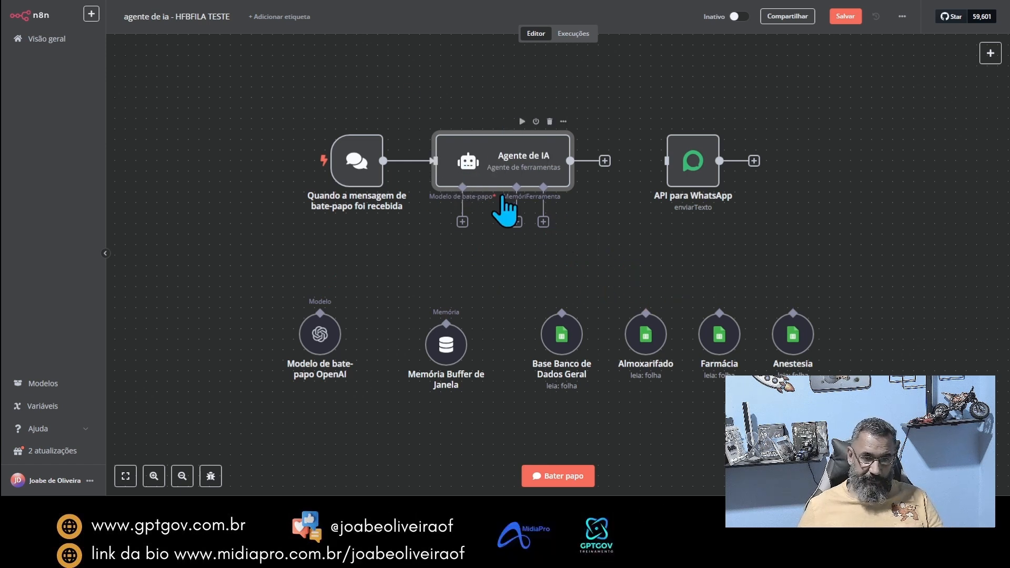
Step: Search the node library for "agen" to locate the Agente de IA node, without adding it
{"action": "left_click", "coordinate": [989, 55]}
{"action": "left_click", "coordinate": [784, 150]}
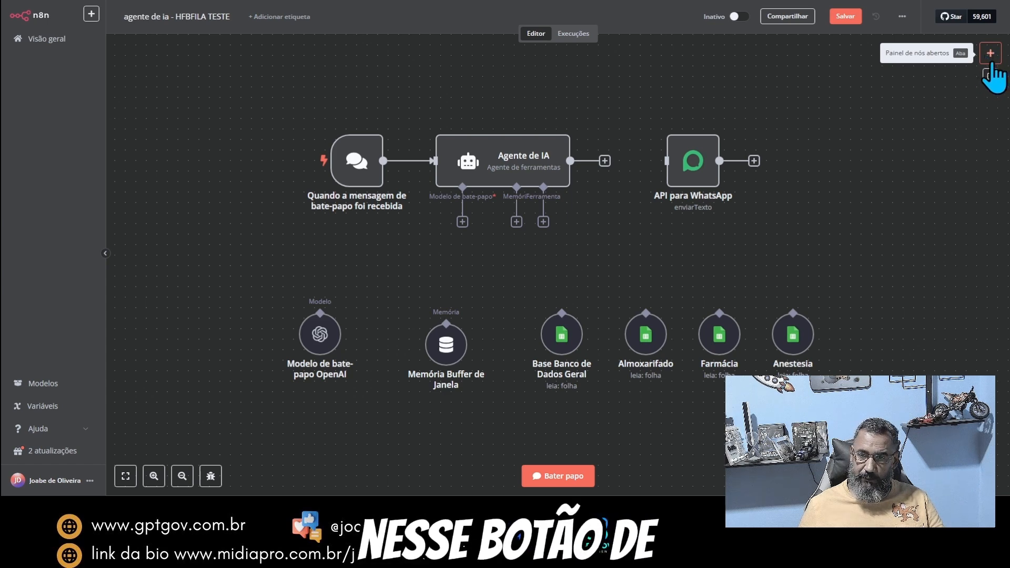
{"action": "left_click", "coordinate": [990, 53]}
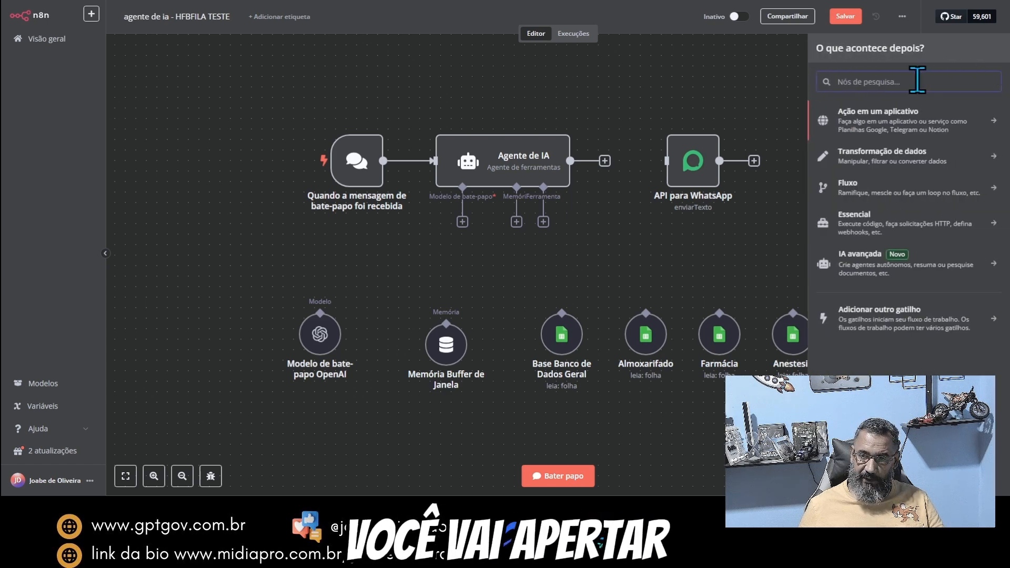
{"action": "type", "text": "agen"}
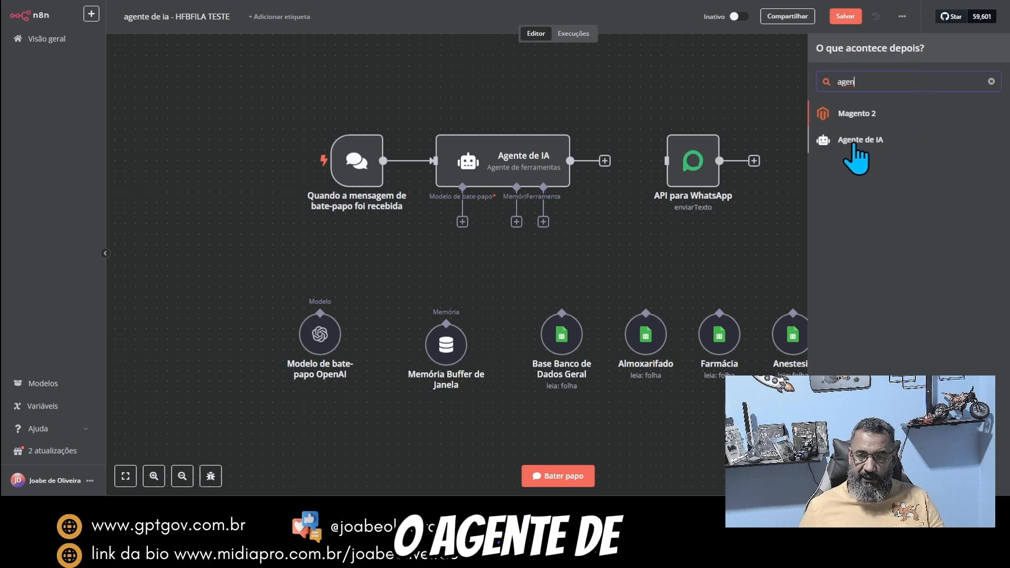
{"action": "left_click", "coordinate": [456, 102]}
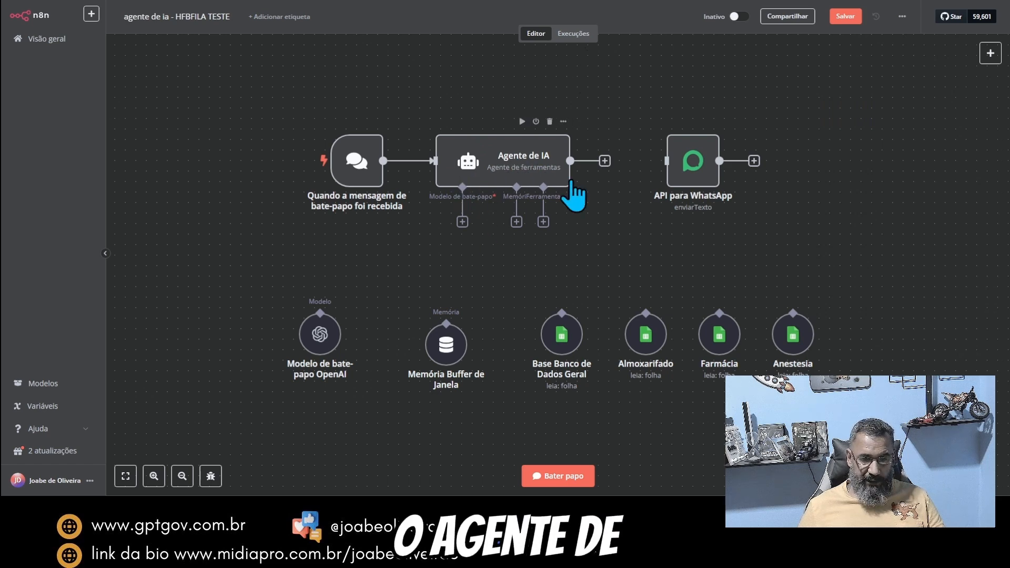
Step: In the Agente de IA node, review the agent type and set the user-message prompt source to Defina abaixo
{"action": "double_click", "coordinate": [523, 166]}
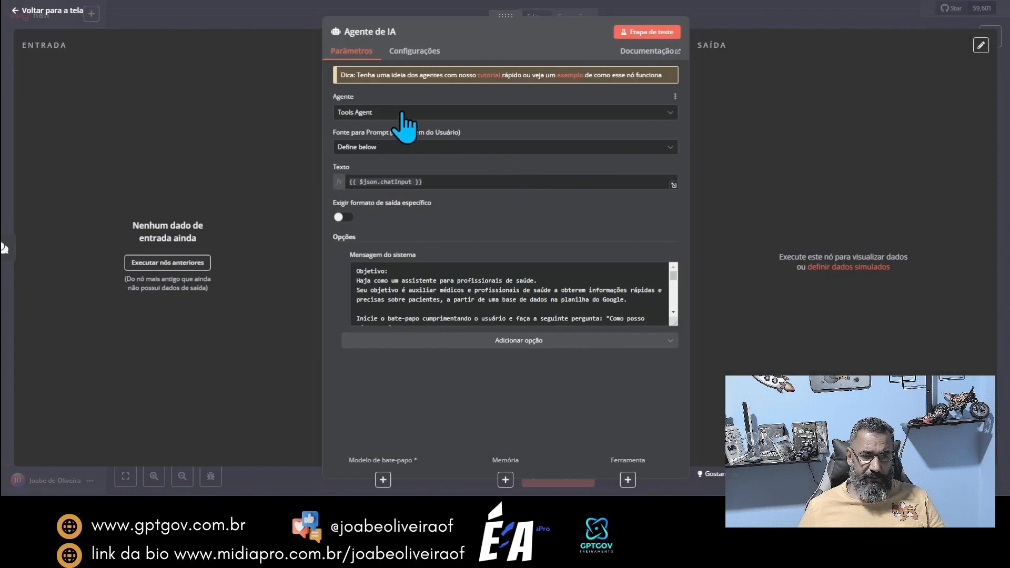
{"action": "left_click", "coordinate": [458, 112]}
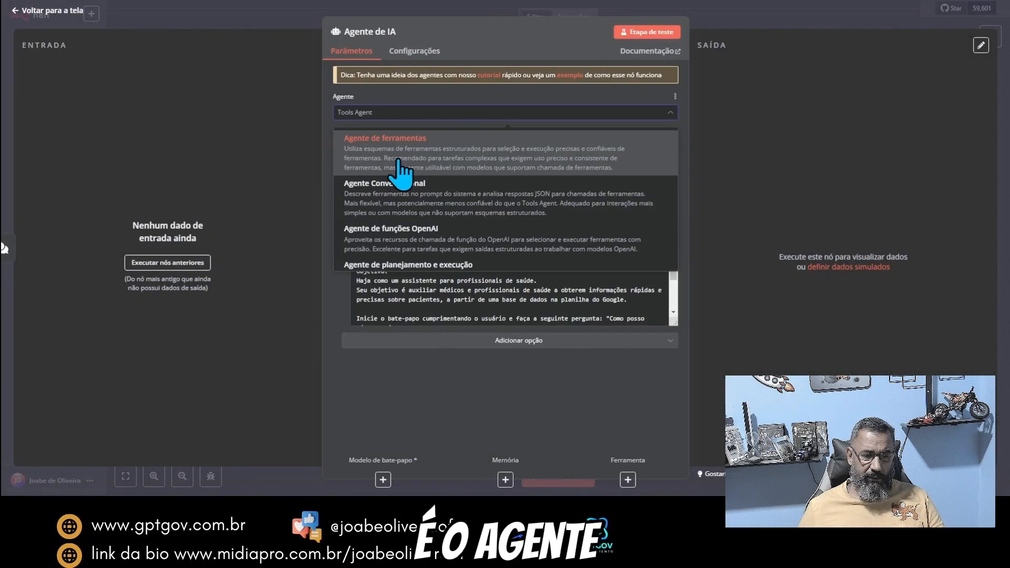
{"action": "left_click", "coordinate": [427, 113]}
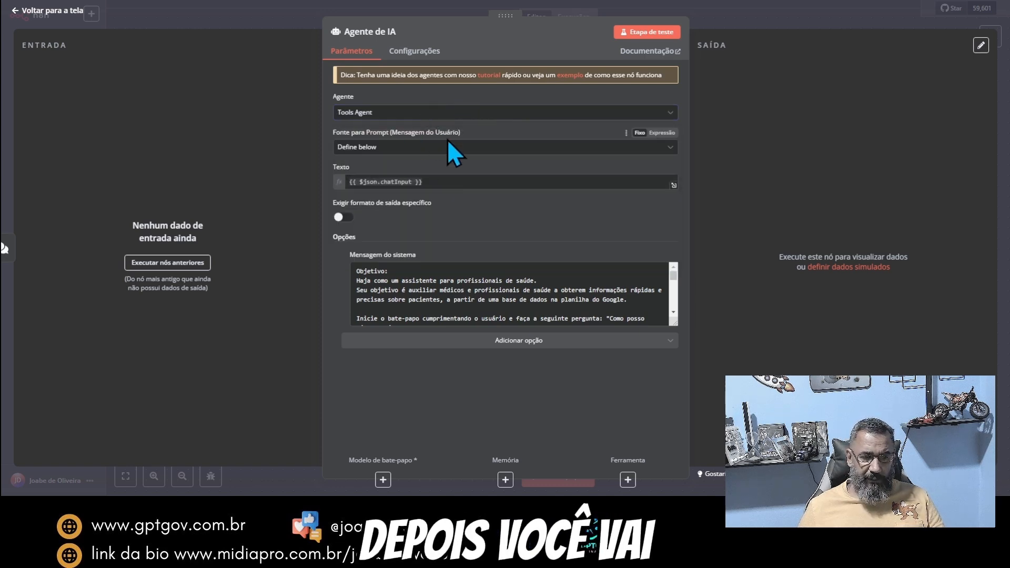
{"action": "left_click", "coordinate": [469, 148]}
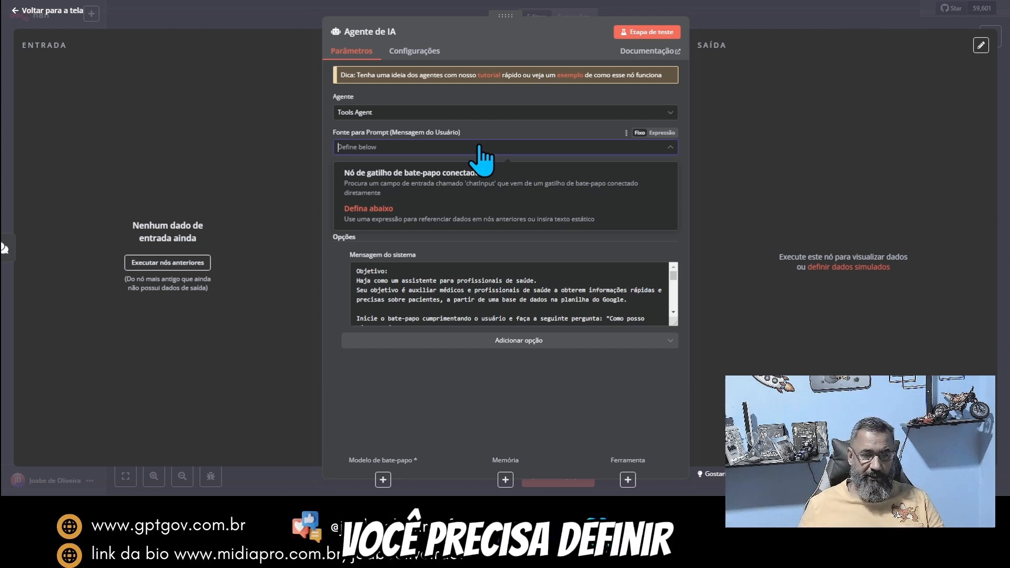
{"action": "left_click", "coordinate": [510, 134]}
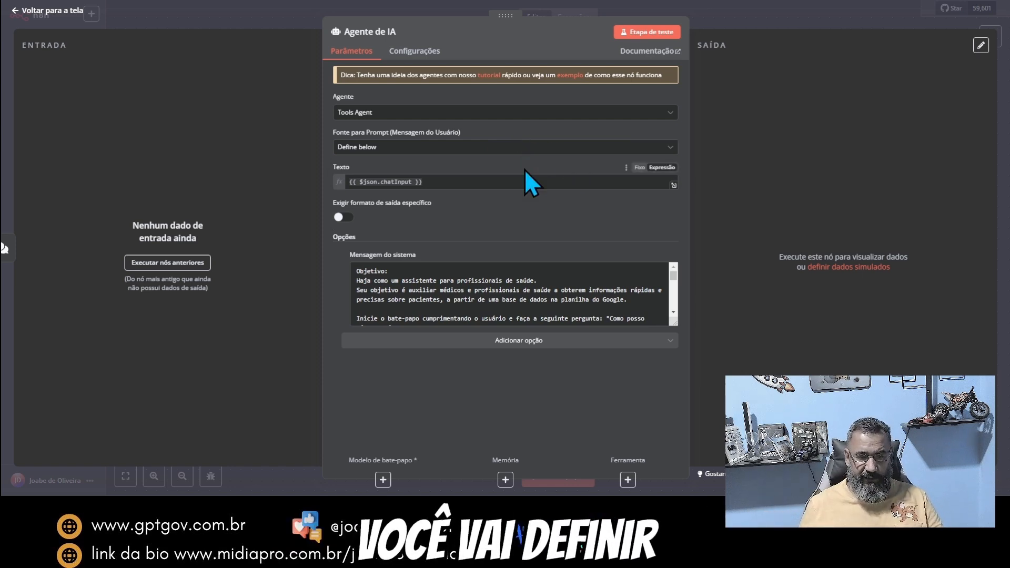
{"action": "left_click", "coordinate": [511, 152]}
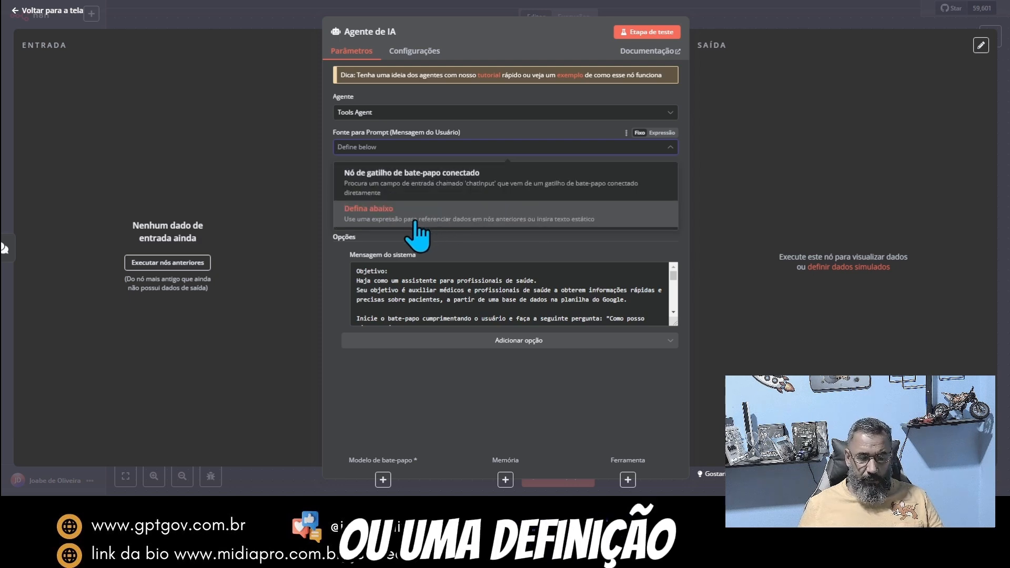
{"action": "left_click", "coordinate": [390, 220]}
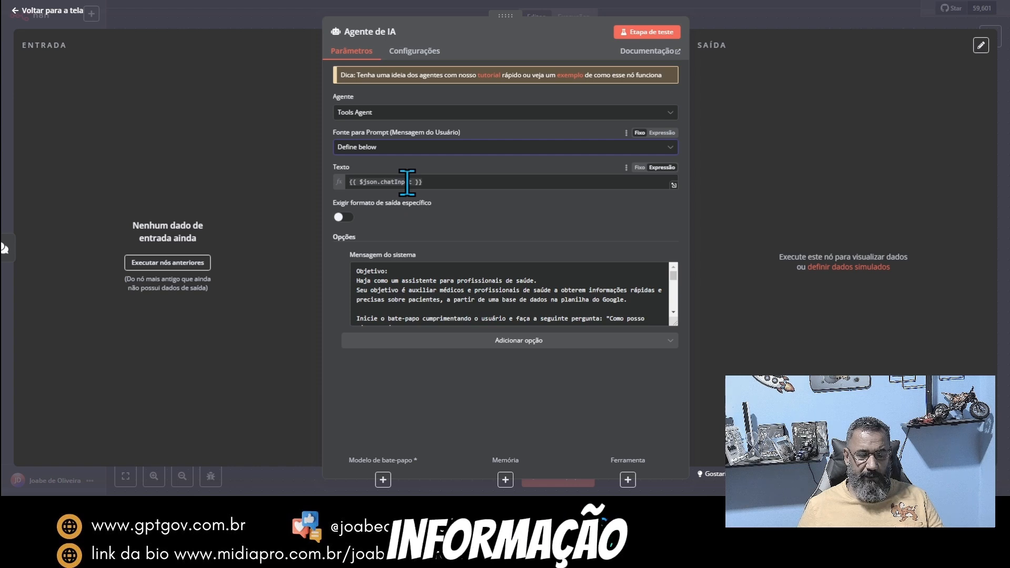
{"action": "left_click", "coordinate": [231, 22]}
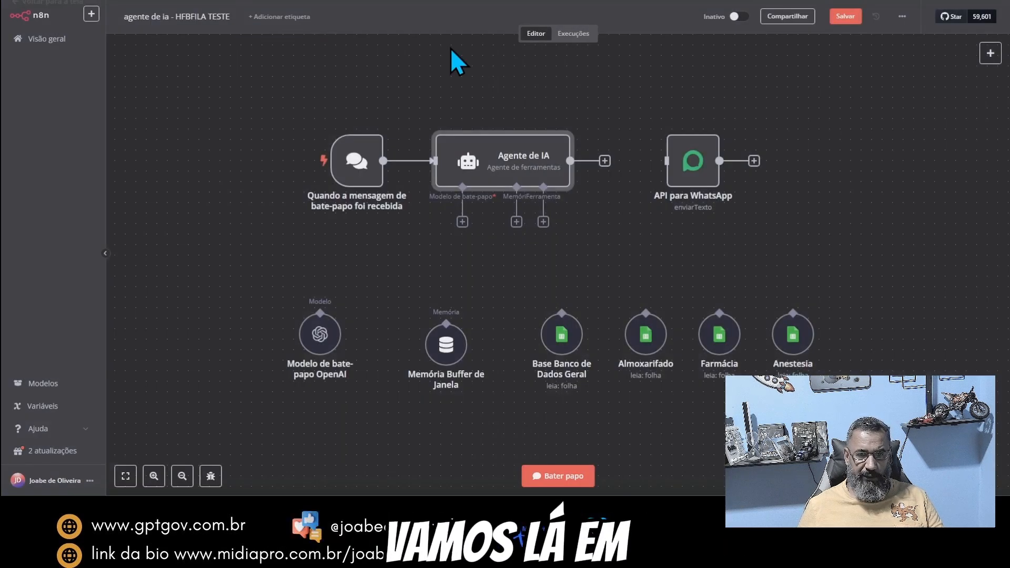
Step: Inspect the chat trigger node's output in the 8 de fev 14:24:02 execution
{"action": "left_click", "coordinate": [573, 34]}
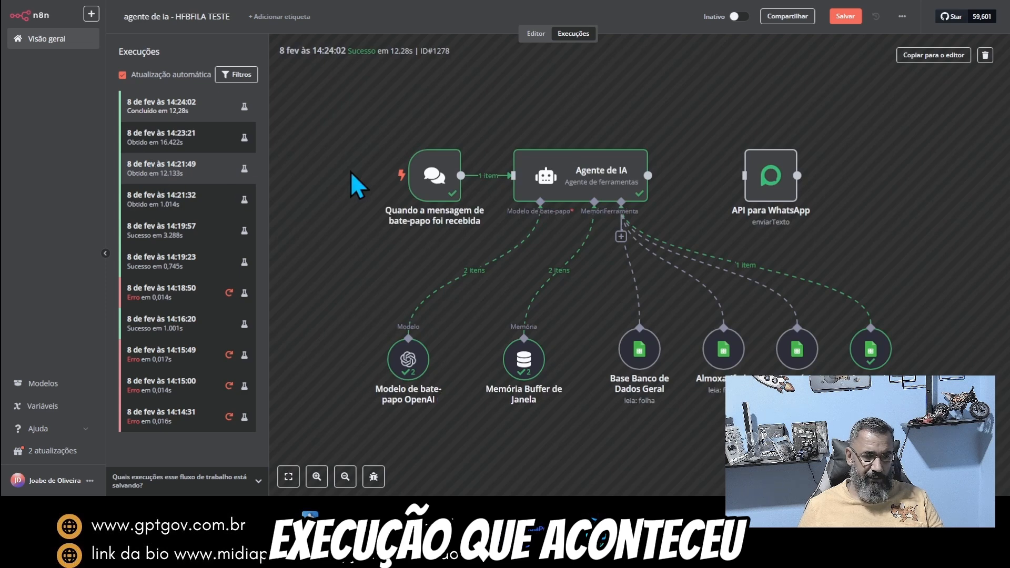
{"action": "double_click", "coordinate": [432, 200]}
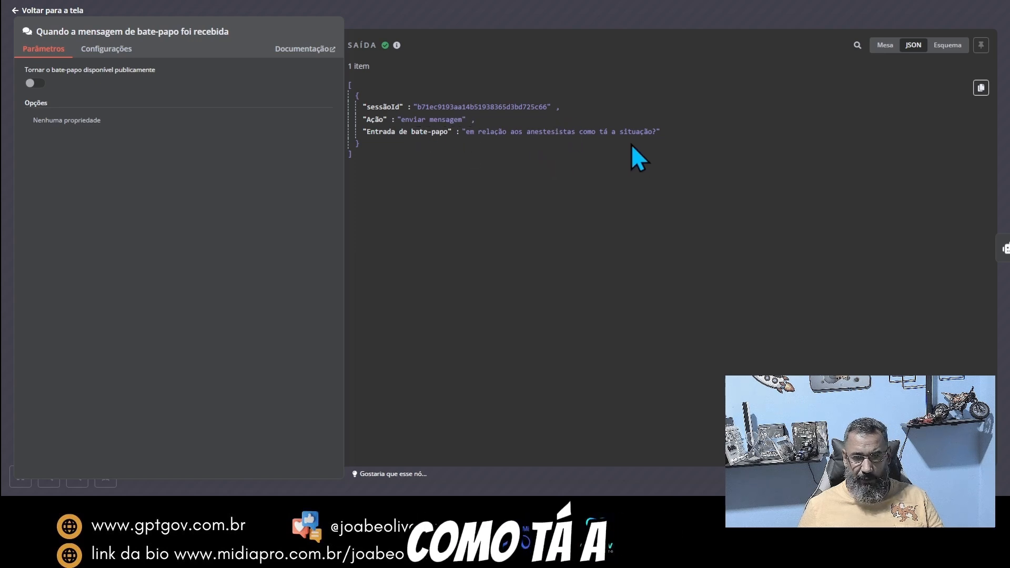
{"action": "left_click", "coordinate": [614, 17]}
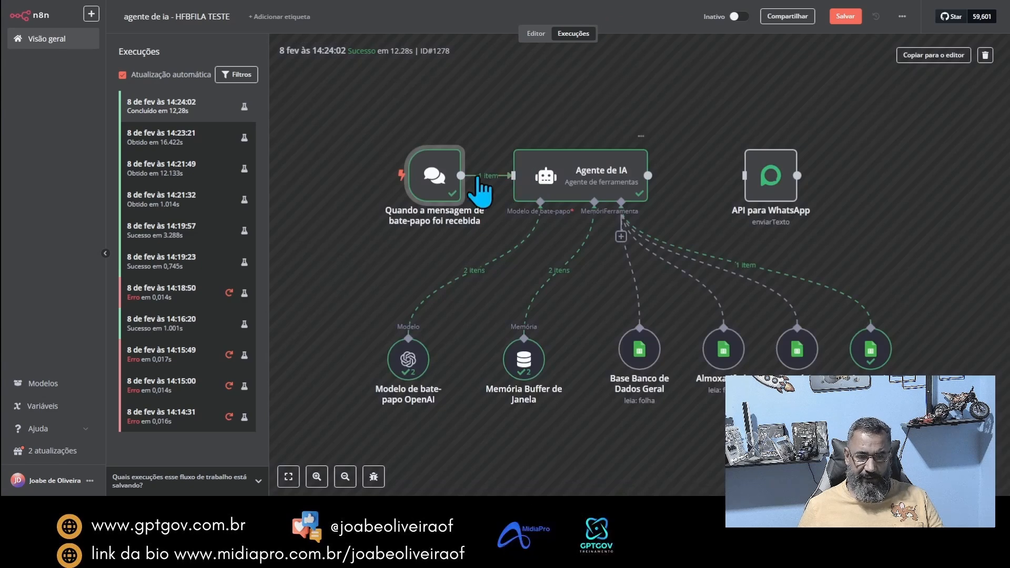
Step: Examine how the execution's entrada de bate-papo field corresponds to the {{ $json.chatInput }} expression in the Agente de IA node's Texto
{"action": "double_click", "coordinate": [539, 168]}
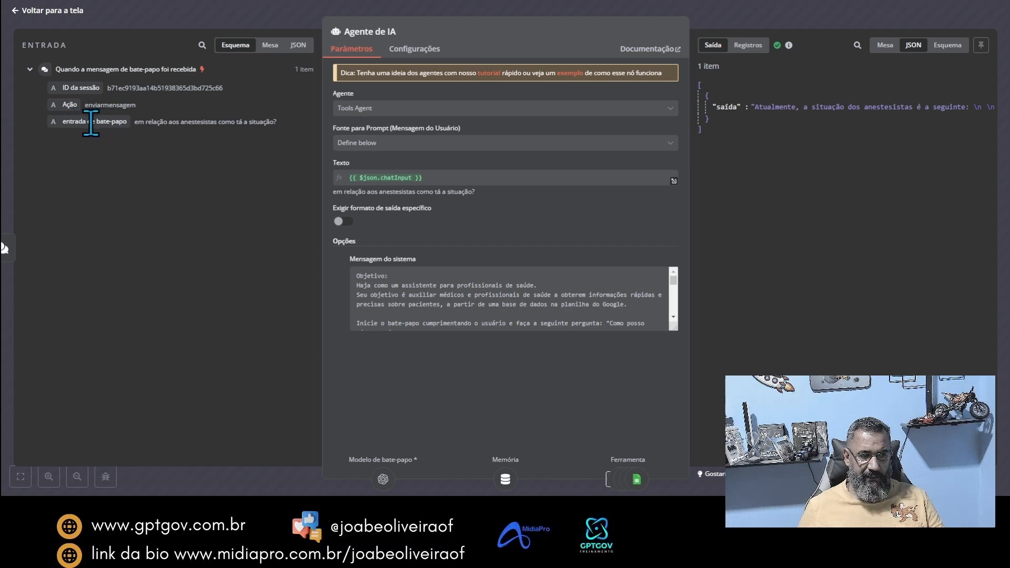
{"action": "left_click_drag", "start_coordinate": [64, 124], "coordinate": [380, 182]}
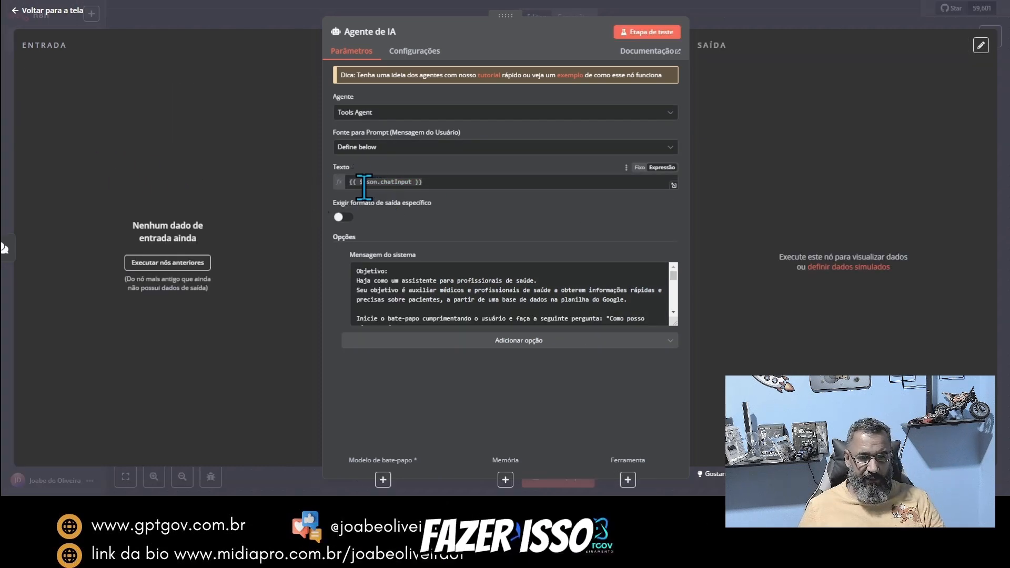
{"action": "left_click", "coordinate": [736, 21]}
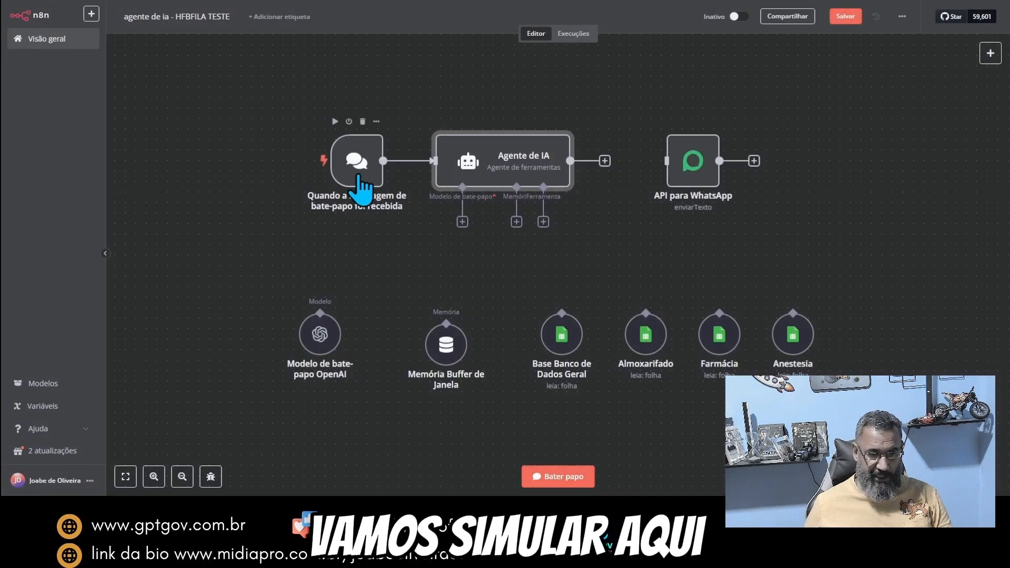
Step: Open the workflow's test chat and send the message "boa tarde"
{"action": "left_click", "coordinate": [559, 476]}
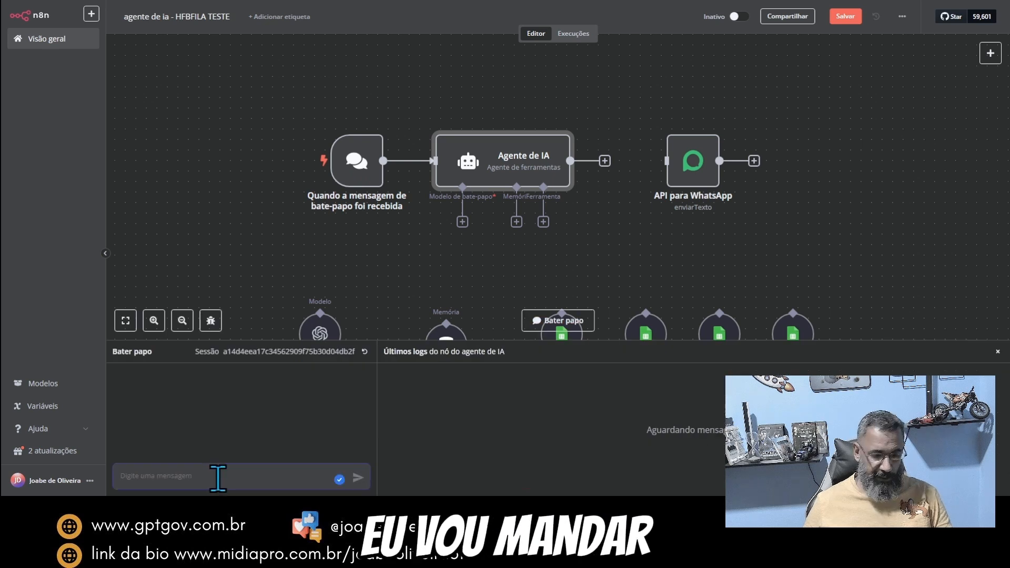
{"action": "type", "text": "boa ta"}
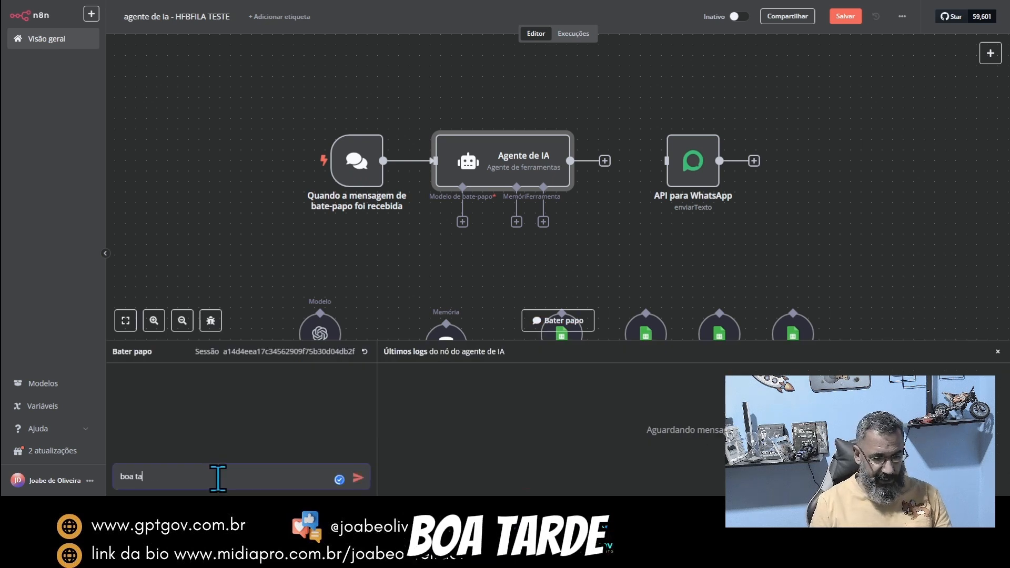
{"action": "type", "text": "rde"}
{"action": "key", "text": "Return"}
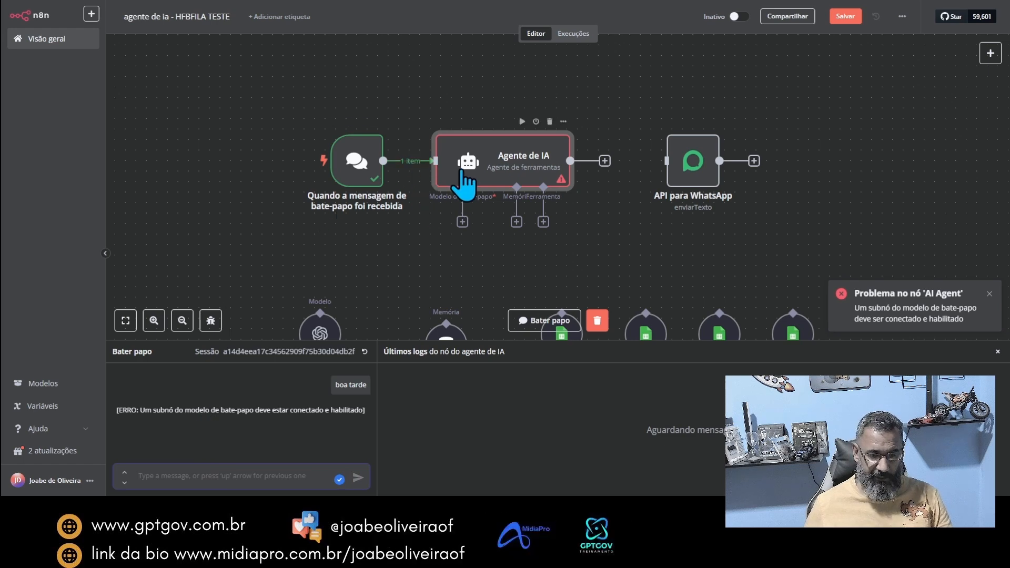
Step: Check the chat trigger node's output and map its entrada de bate-papo field into the Agente de IA node's Texto as a single {{ $json.chatInput }}
{"action": "double_click", "coordinate": [363, 169]}
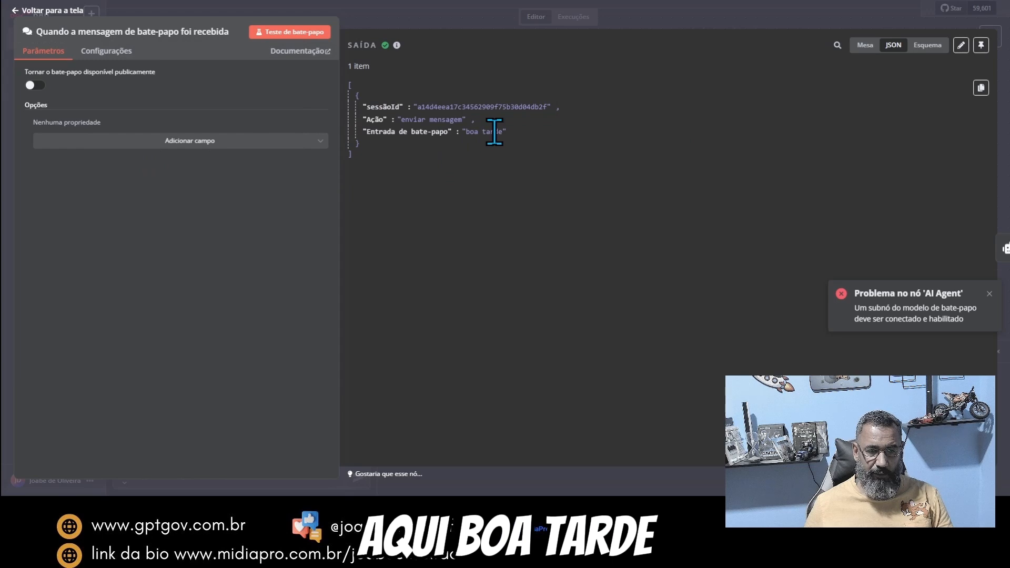
{"action": "left_click", "coordinate": [631, 22]}
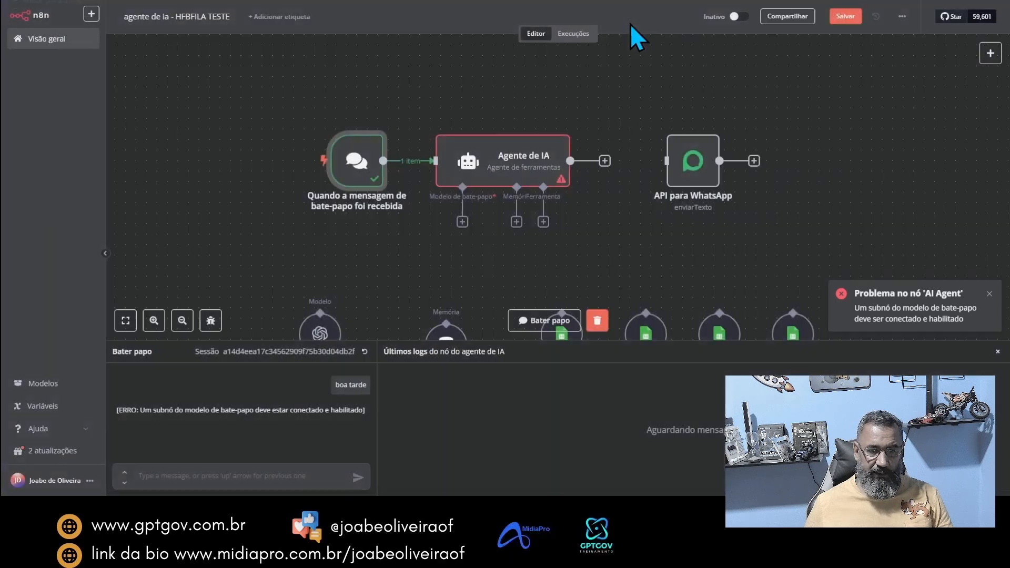
{"action": "double_click", "coordinate": [519, 159]}
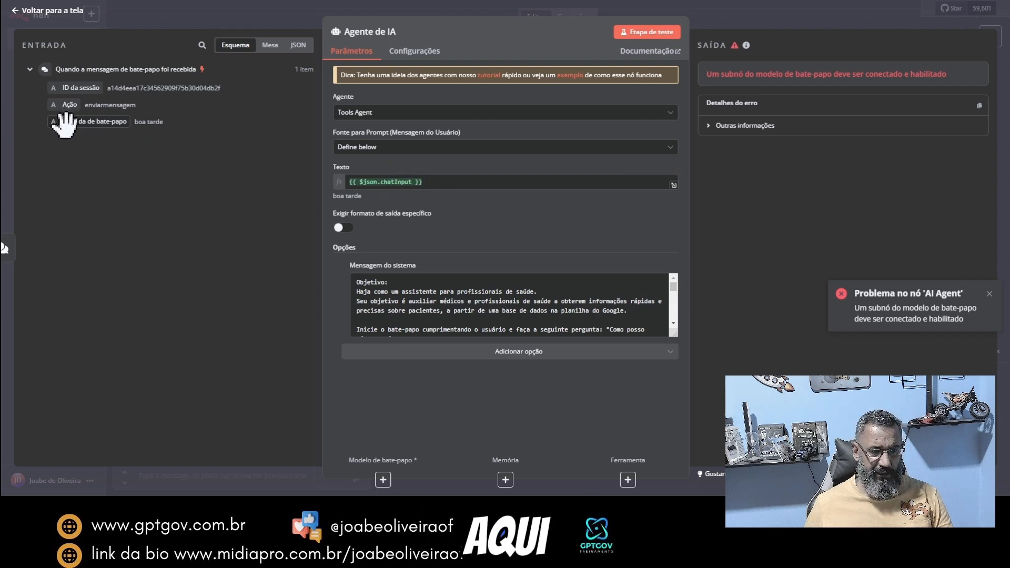
{"action": "left_click_drag", "start_coordinate": [66, 118], "coordinate": [451, 174]}
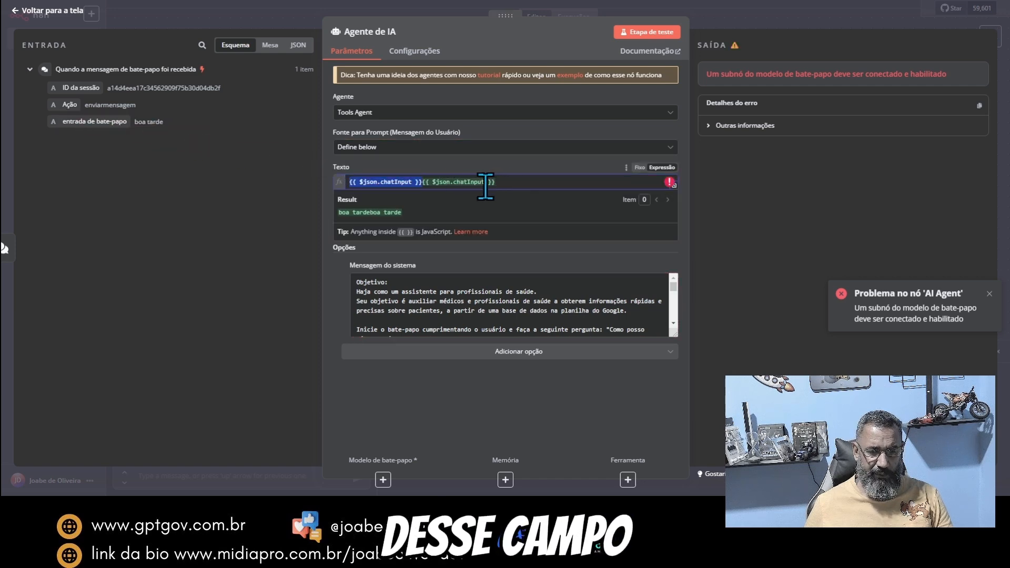
{"action": "left_click", "coordinate": [441, 172]}
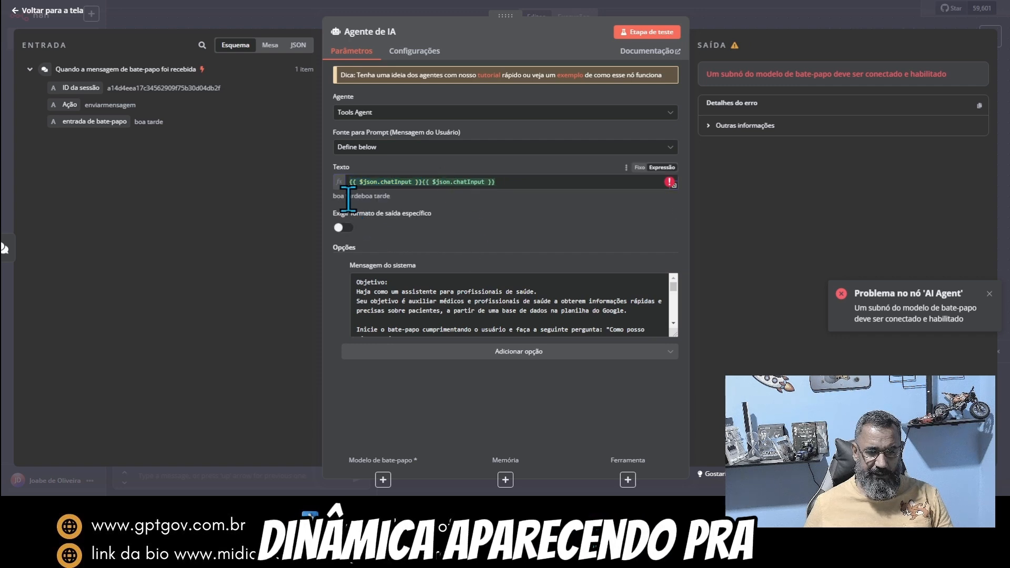
{"action": "left_click", "coordinate": [427, 182]}
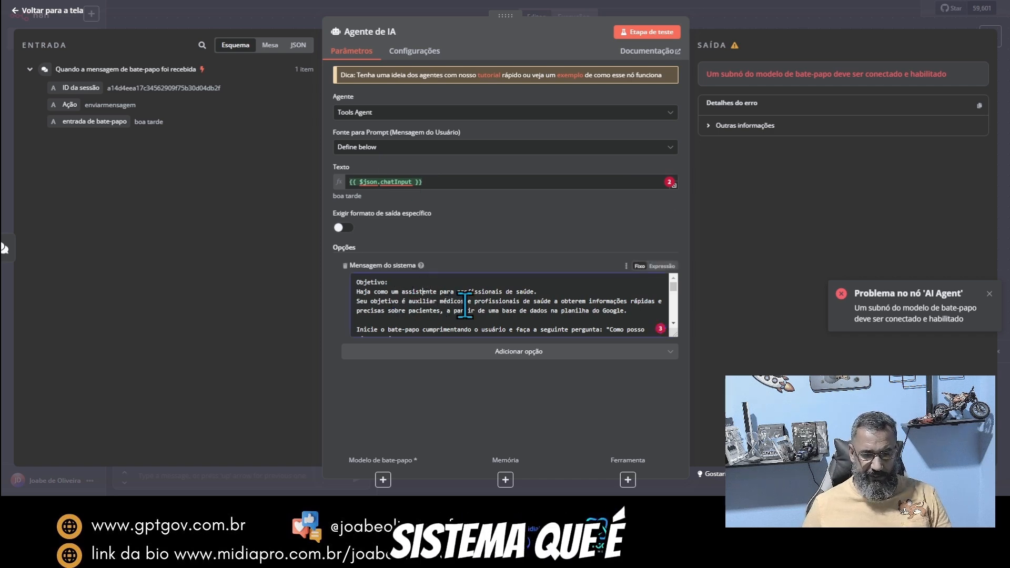
Step: Review the Mensagem do sistema instructions in the Agente de IA node
{"action": "left_click_drag", "start_coordinate": [675, 334], "coordinate": [664, 478]}
{"action": "left_click", "coordinate": [458, 312]}
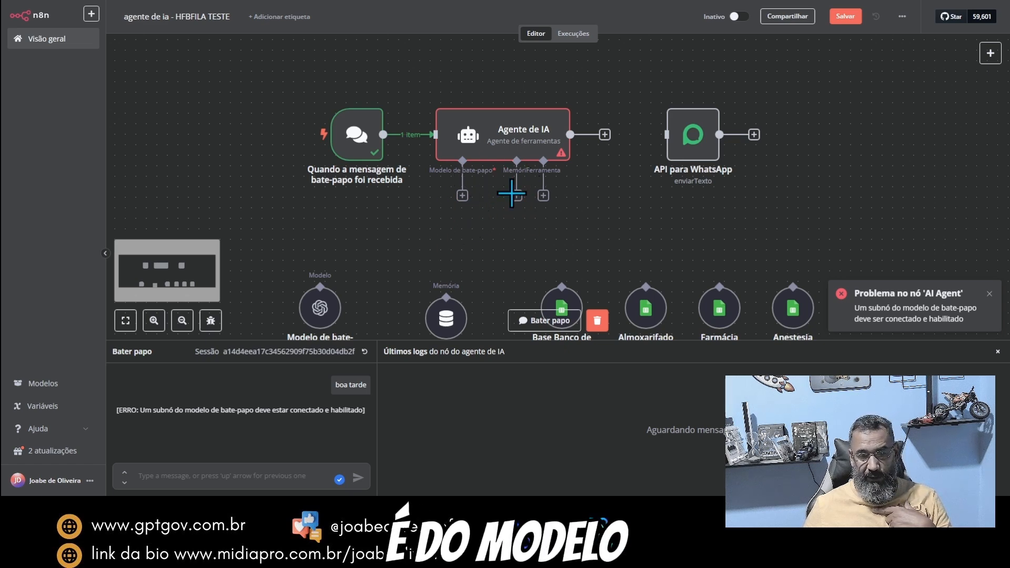
Step: Attach an OpenAI chat model node to the Agente de IA's chat model connection and select the OpenAi account credential
{"action": "left_click", "coordinate": [462, 195]}
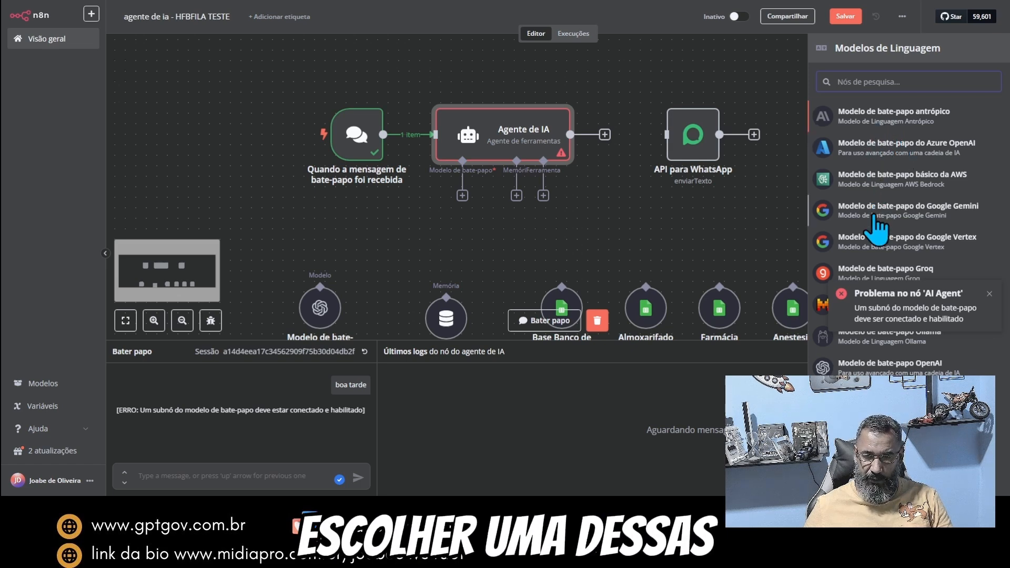
{"action": "left_click", "coordinate": [990, 295]}
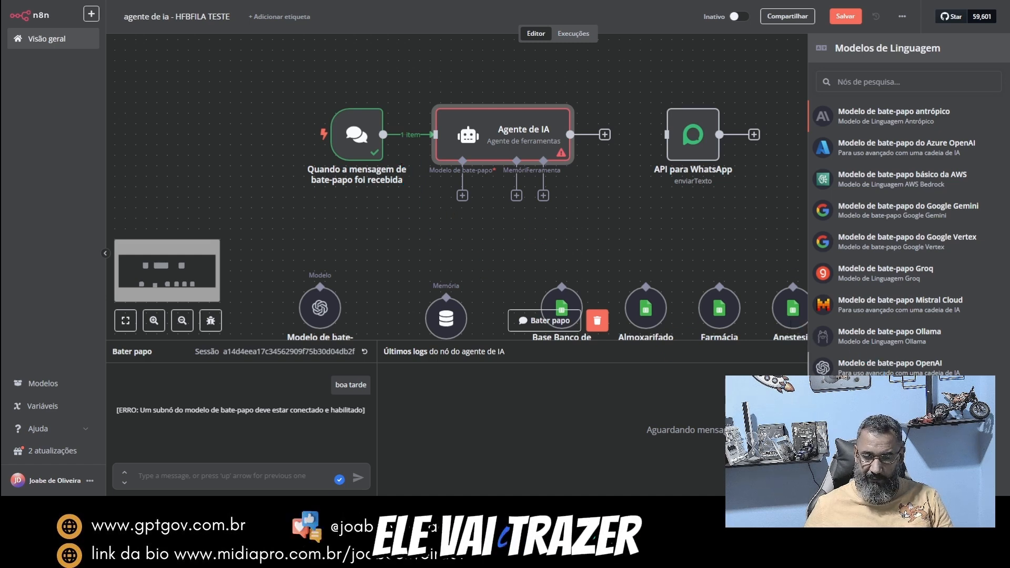
{"action": "left_click", "coordinate": [866, 368]}
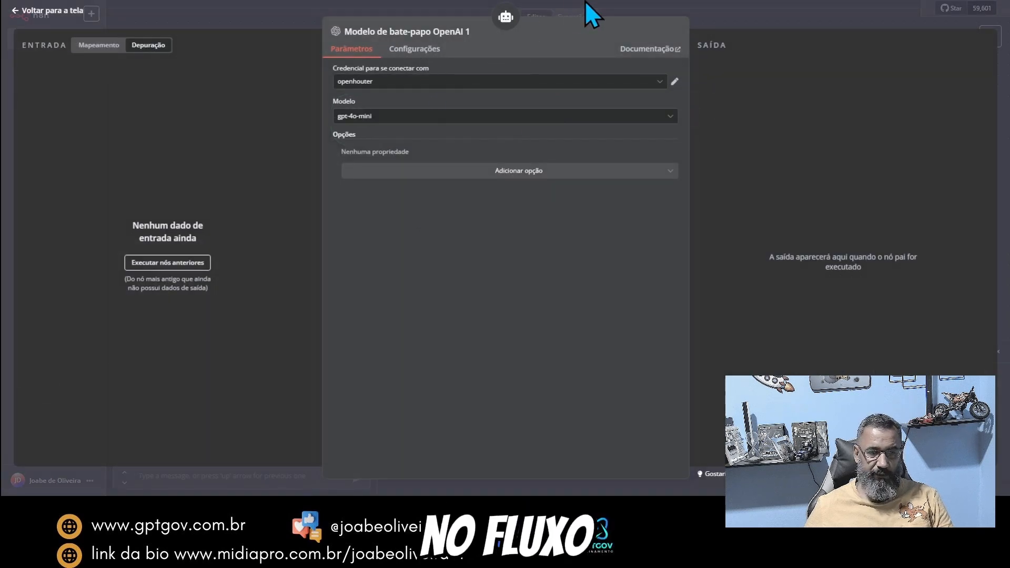
{"action": "left_click", "coordinate": [532, 82]}
{"action": "left_click", "coordinate": [397, 110]}
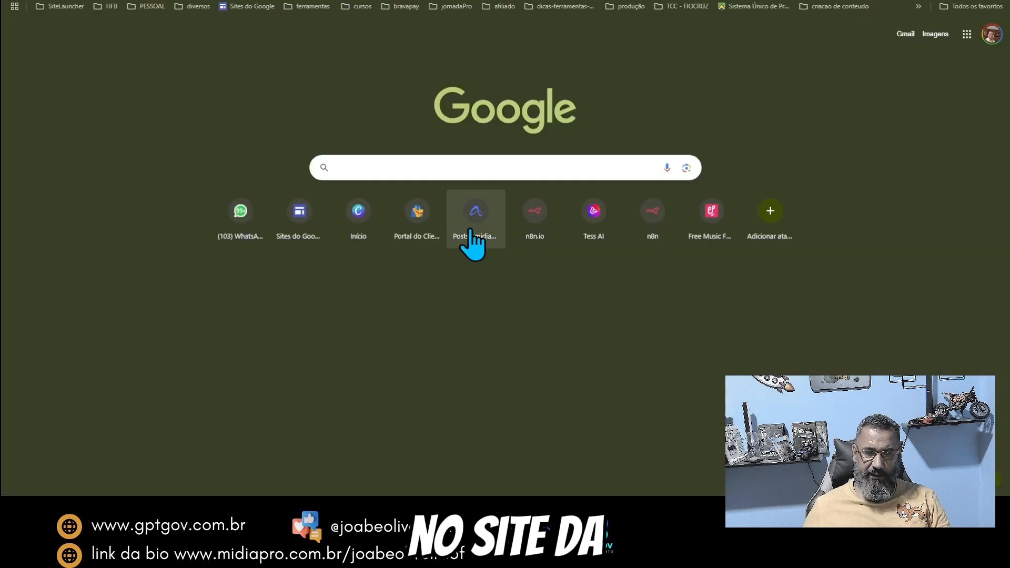
Step: Switch to the OpenAI developer platform through a Google search for "api openai" and sign in
{"action": "left_click", "coordinate": [469, 169]}
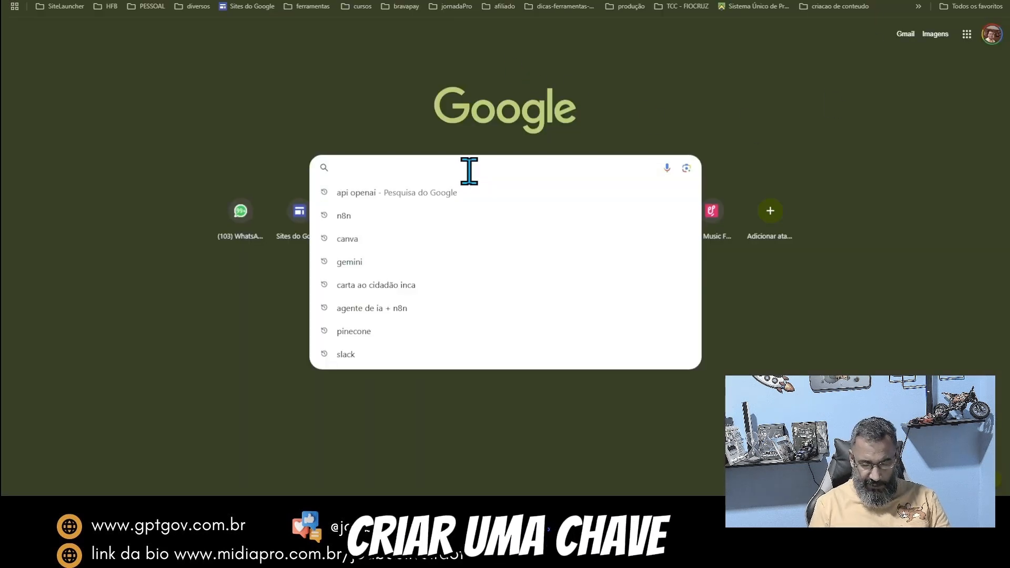
{"action": "type", "text": "api openai"}
{"action": "key", "text": "Return"}
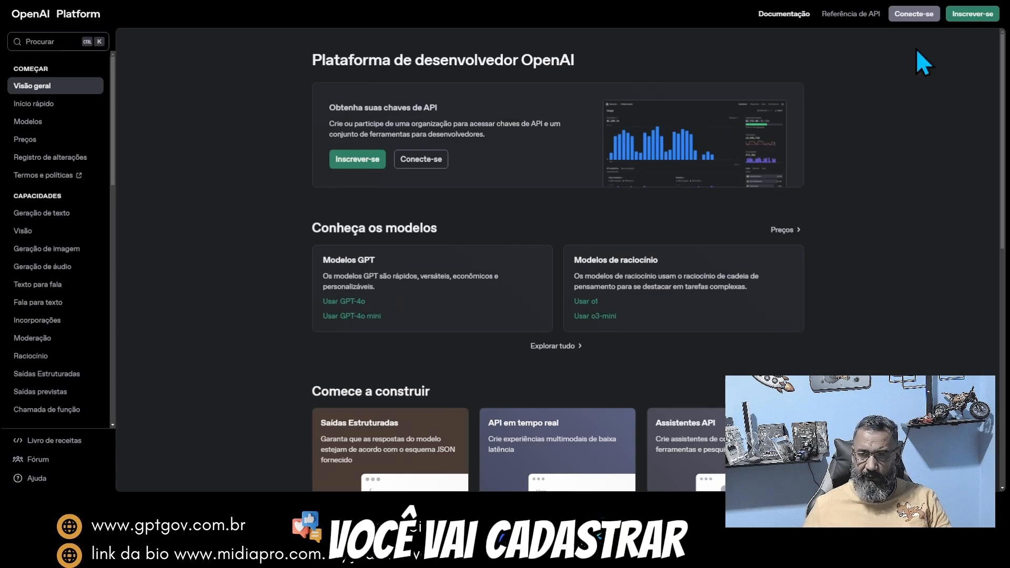
{"action": "left_click", "coordinate": [902, 15]}
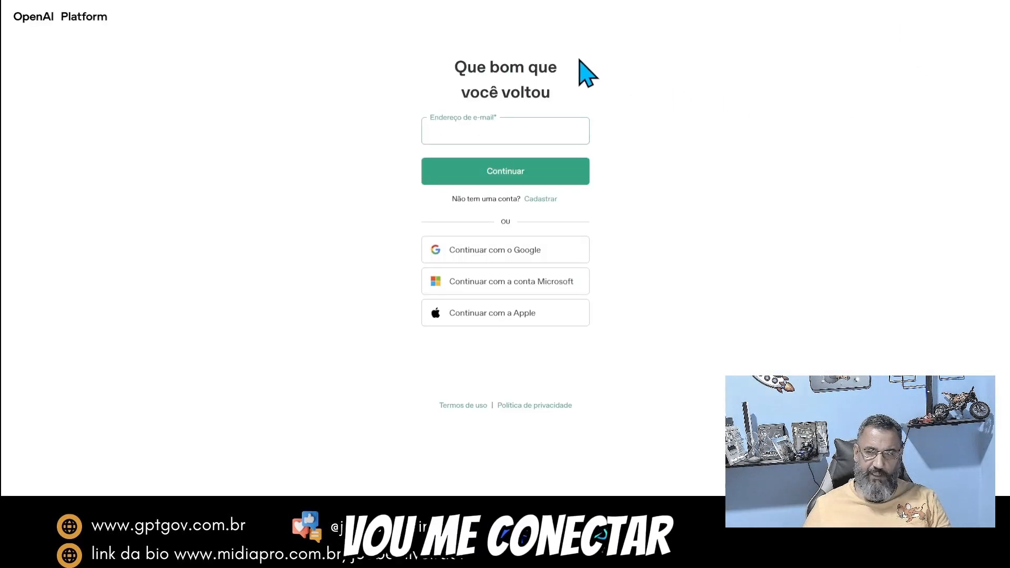
{"action": "left_click", "coordinate": [500, 266]}
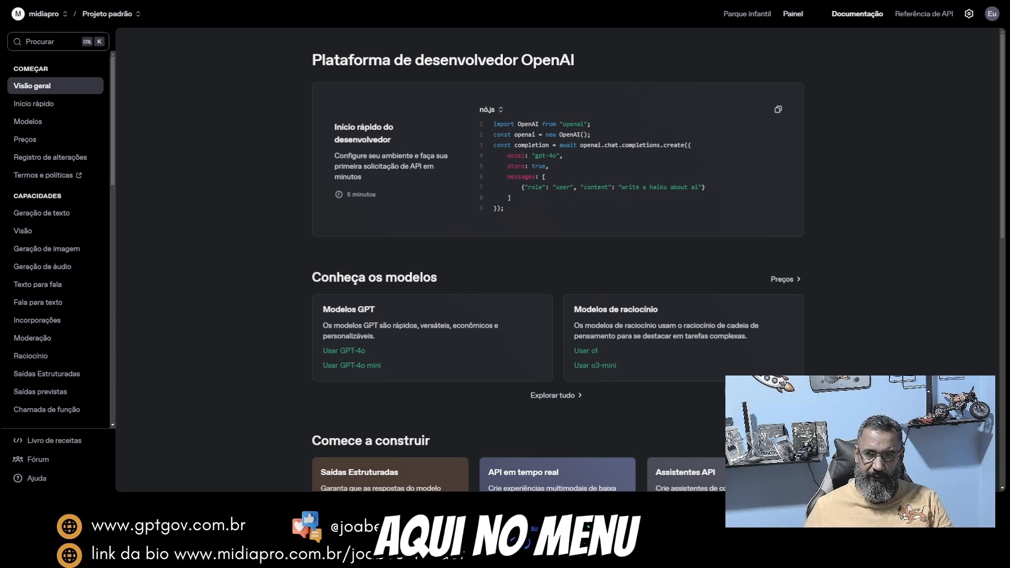
Step: Create an OpenAI secret API key named "api aula 2" in Projeto padrão with all permissions and copy the key
{"action": "left_click", "coordinate": [793, 15]}
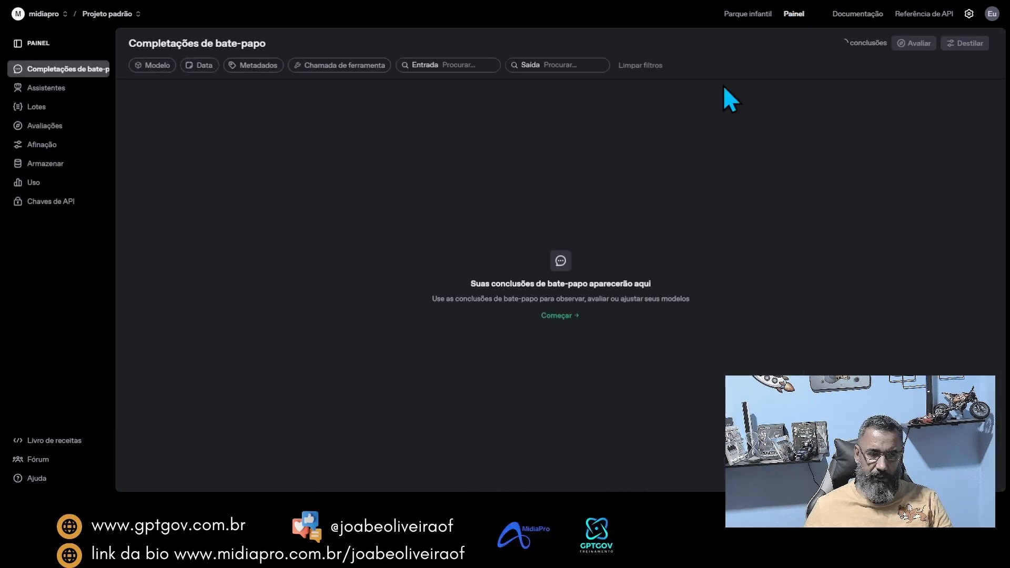
{"action": "left_click", "coordinate": [46, 204]}
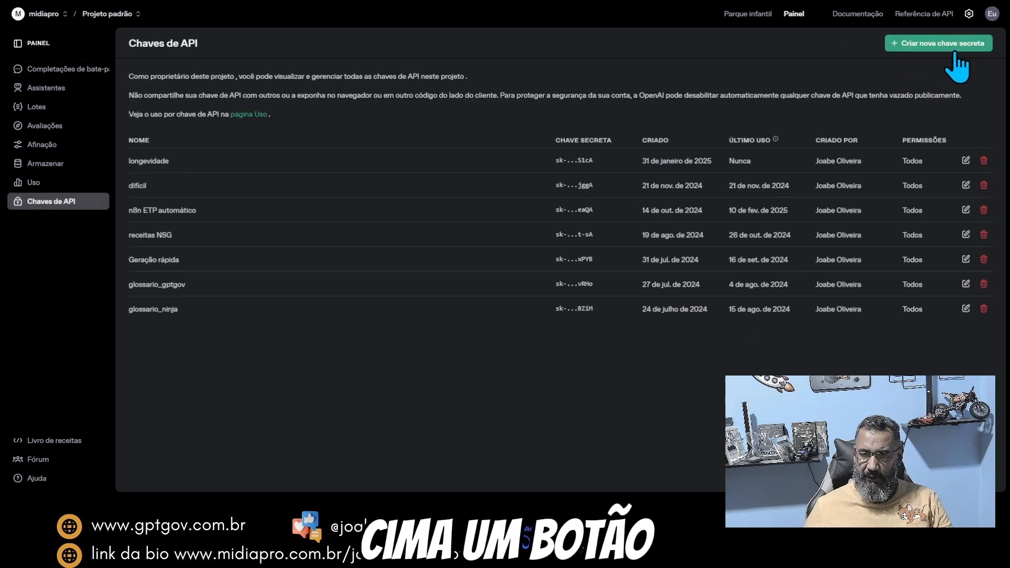
{"action": "left_click", "coordinate": [917, 46]}
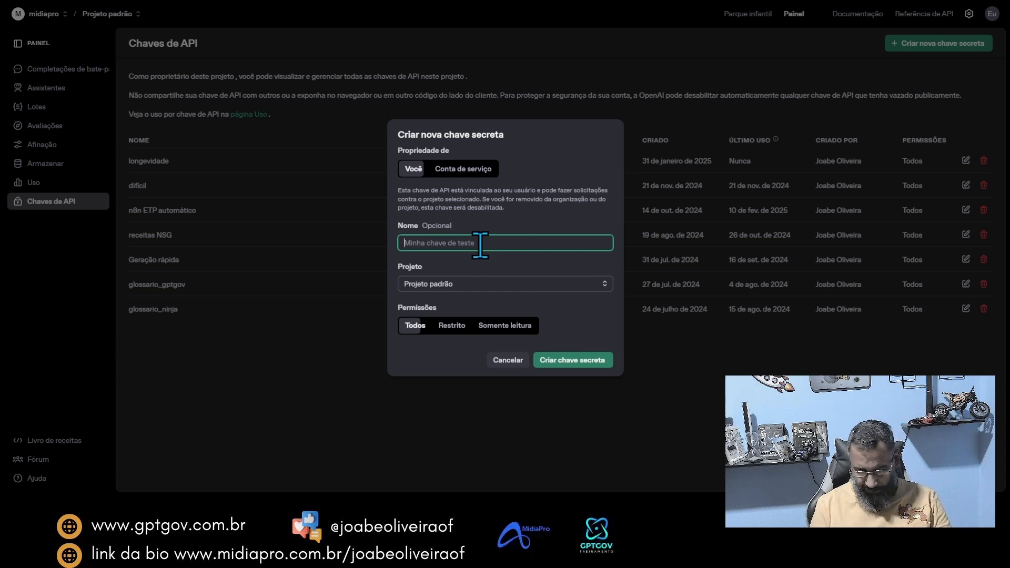
{"action": "key", "text": "Return"}
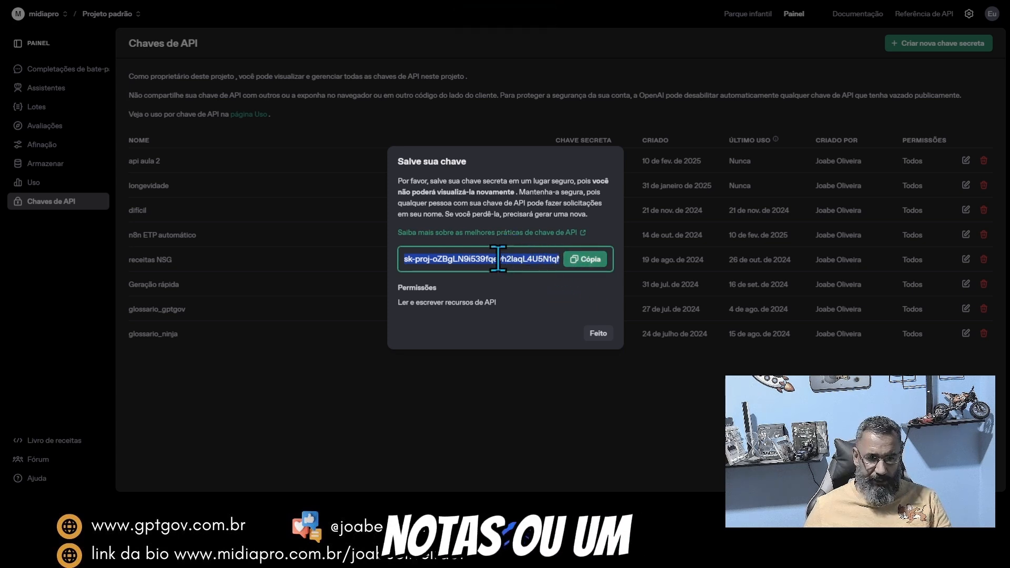
{"action": "left_click", "coordinate": [587, 266]}
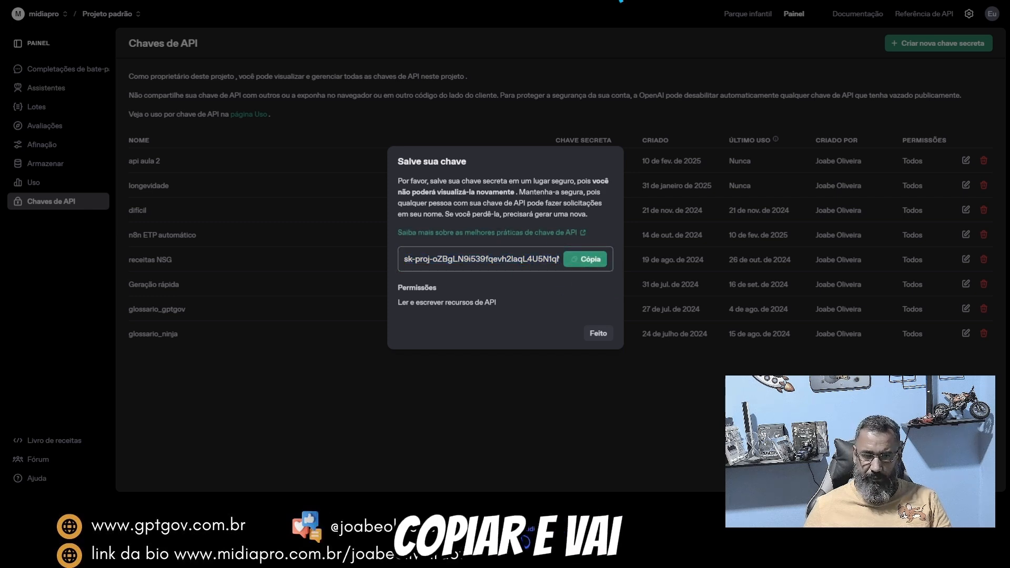
{"action": "left_click", "coordinate": [598, 333]}
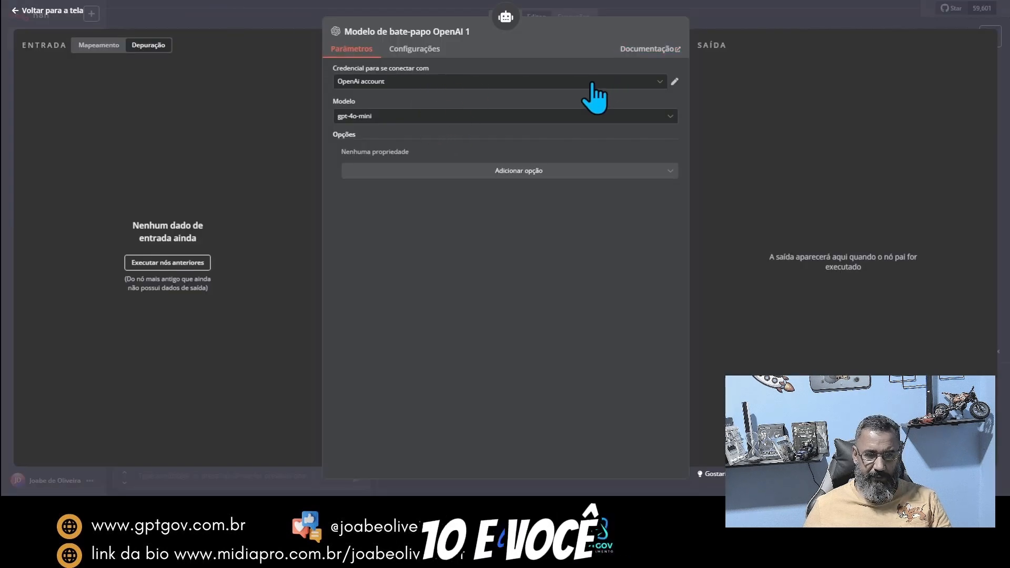
Step: Back in n8n, create a new OpenAI credential for the chat model node by pasting the copied API key
{"action": "left_click", "coordinate": [593, 83]}
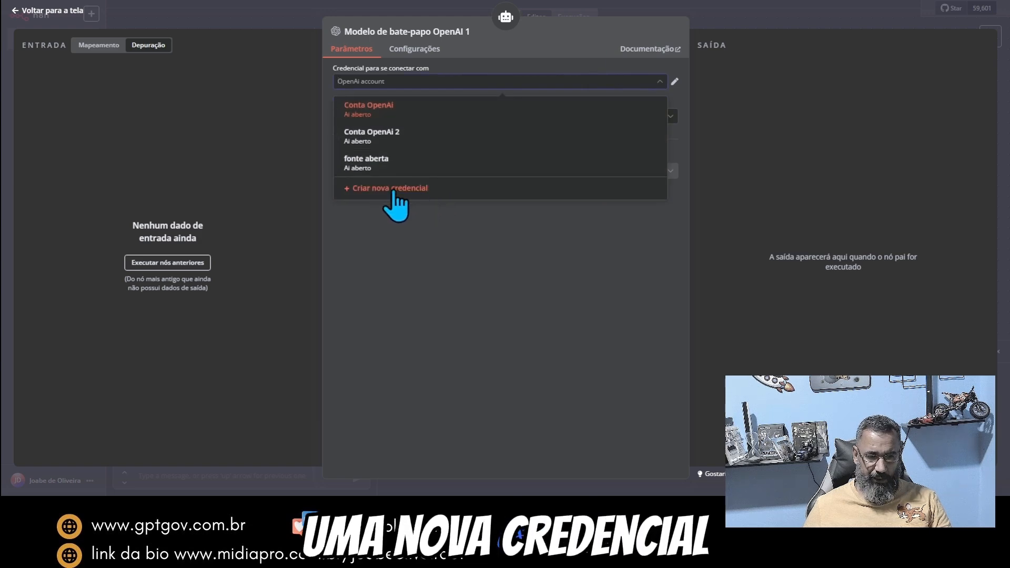
{"action": "left_click", "coordinate": [393, 189]}
{"action": "key", "text": "ctrl+v"}
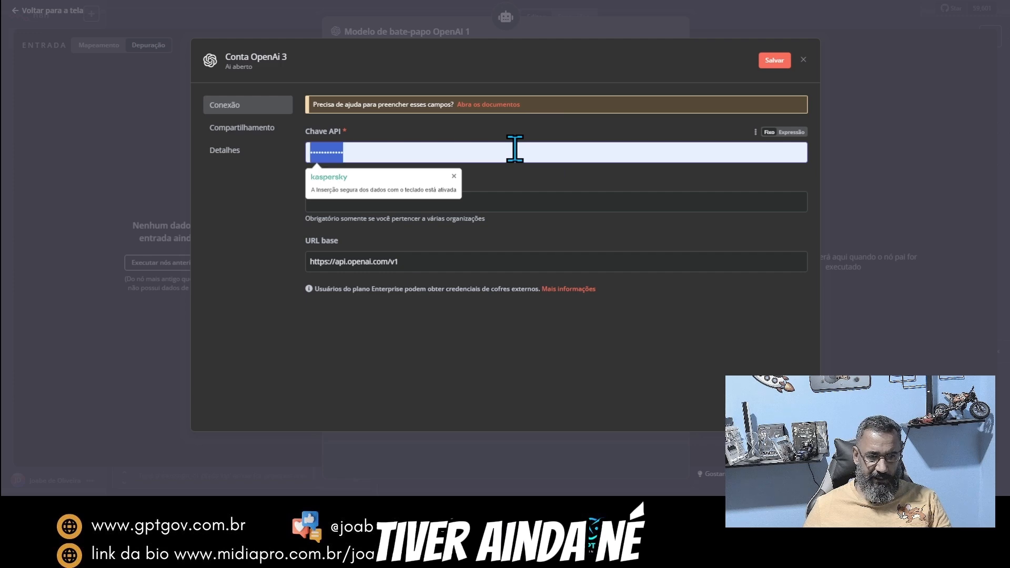
{"action": "key", "text": "ctrl+v"}
{"action": "key", "text": "Tab"}
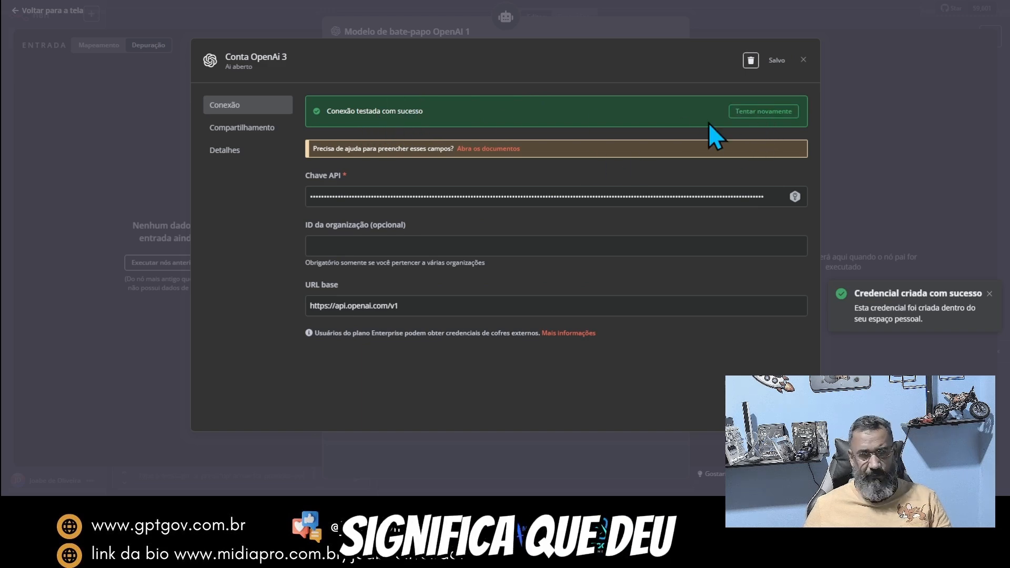
{"action": "left_click", "coordinate": [804, 59]}
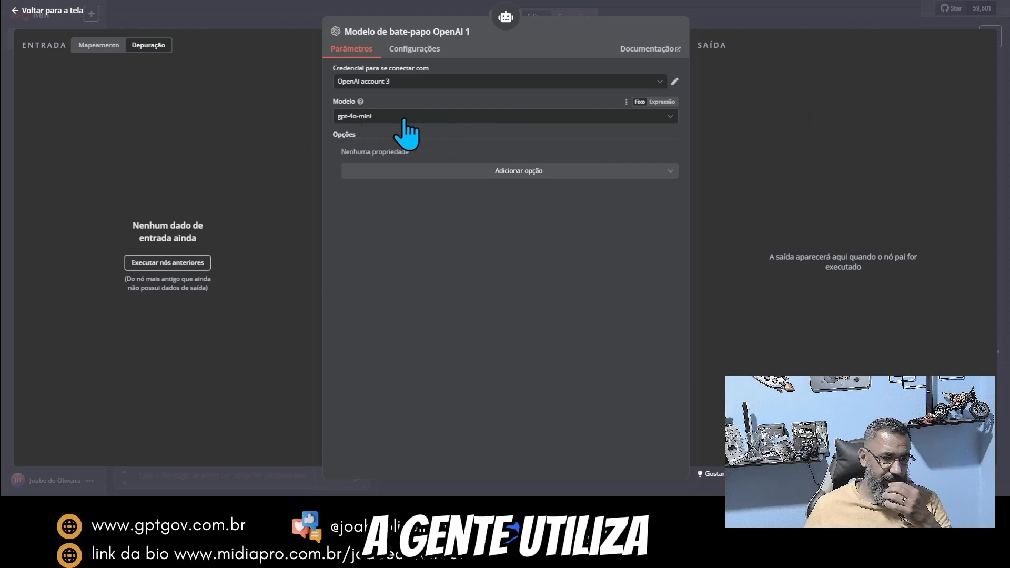
Step: Look through the available gpt-4o model variants and return to the canvas with gpt-4o-mini kept
{"action": "left_click", "coordinate": [427, 119]}
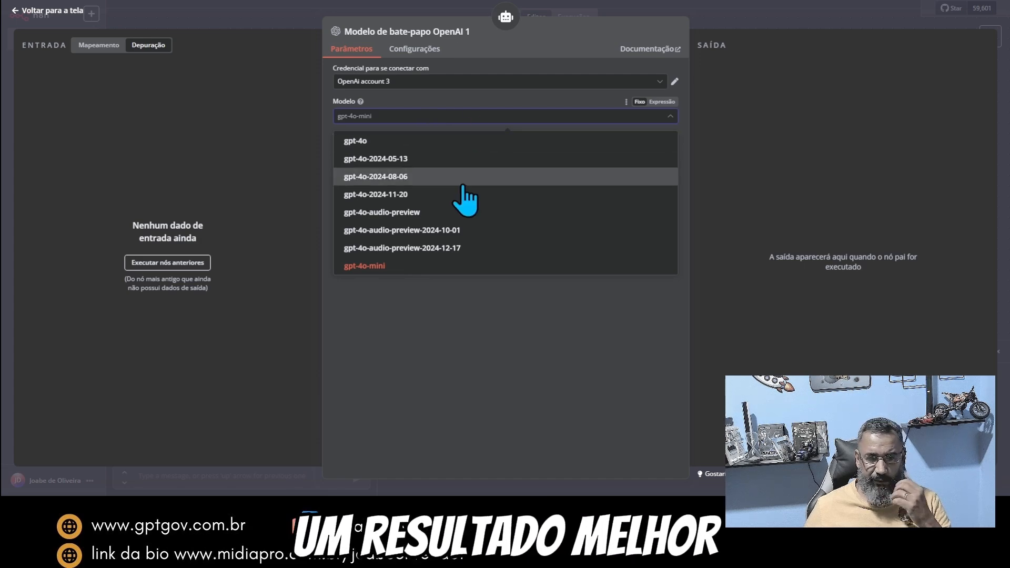
{"action": "scroll", "coordinate": [473, 208], "scroll_direction": "down", "scroll_amount": 1}
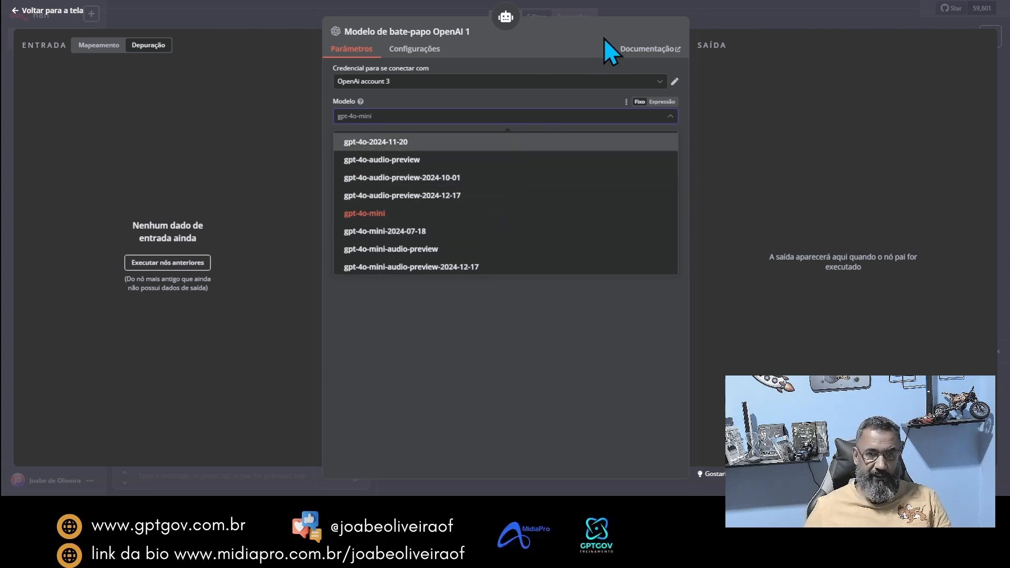
{"action": "left_click", "coordinate": [608, 10]}
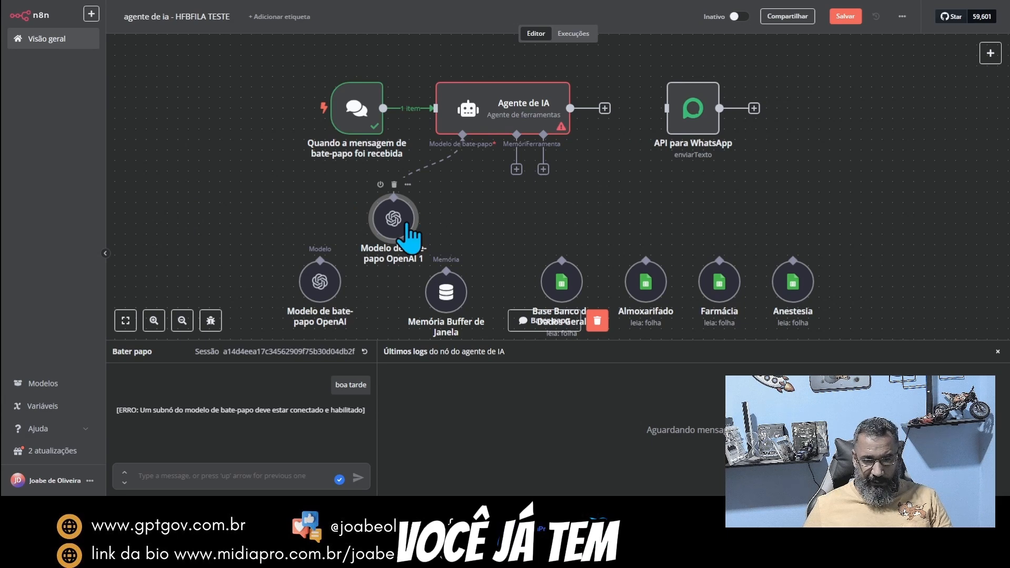
Step: Review the Agente de IA node's parameters with the OpenAI chat model attached
{"action": "left_click", "coordinate": [497, 114]}
{"action": "double_click", "coordinate": [496, 114]}
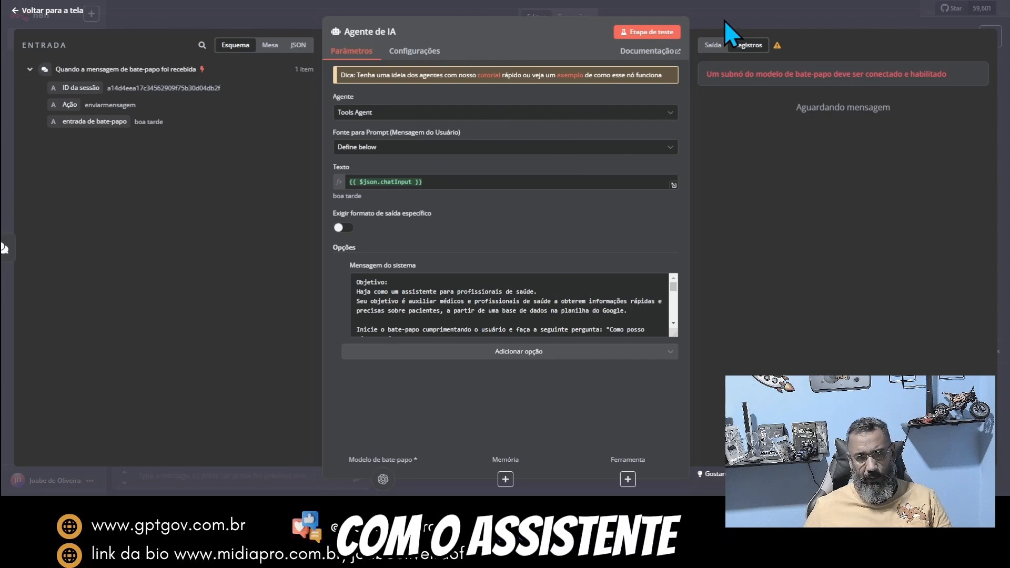
{"action": "left_click", "coordinate": [724, 21]}
Step: Resend the message "boa tarde" in the workflow's test chat
{"action": "left_click_drag", "start_coordinate": [394, 197], "coordinate": [463, 135]}
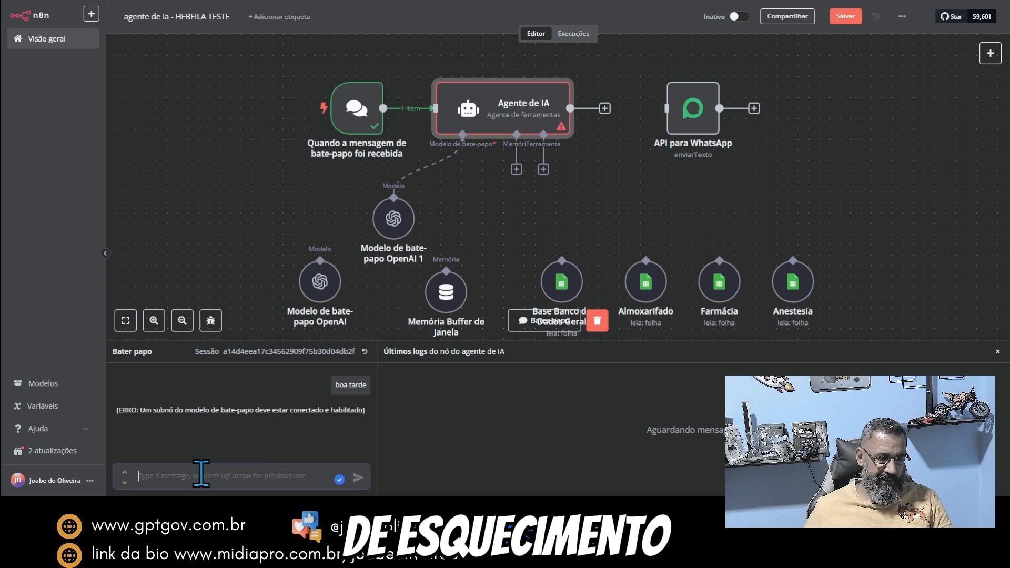
{"action": "key", "text": "Up"}
{"action": "key", "text": "Return"}
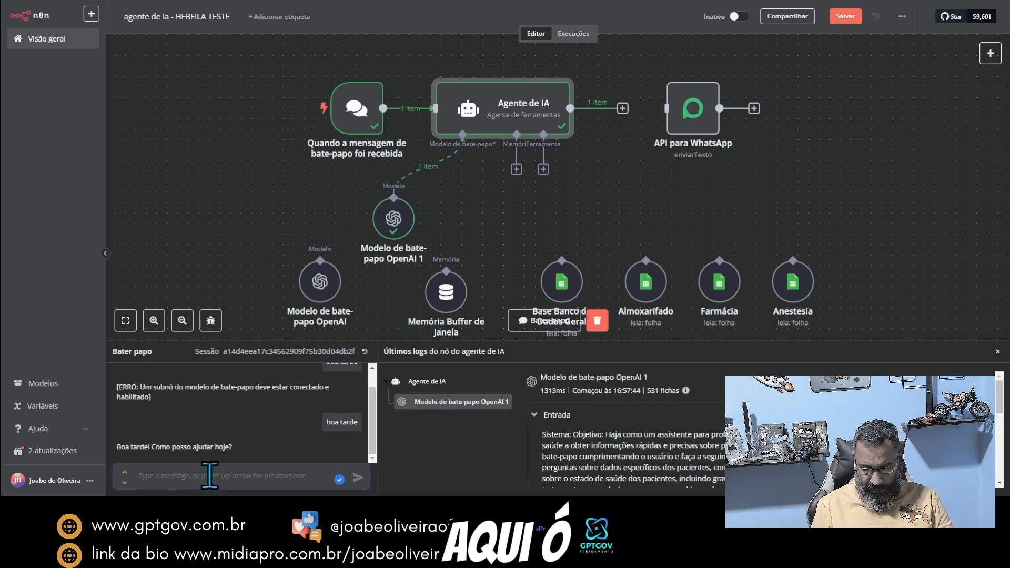
Step: Test the agent's recall by sending your first name in the chat and asking "qual o meu nome?"
{"action": "type", "text": "meu nome"}
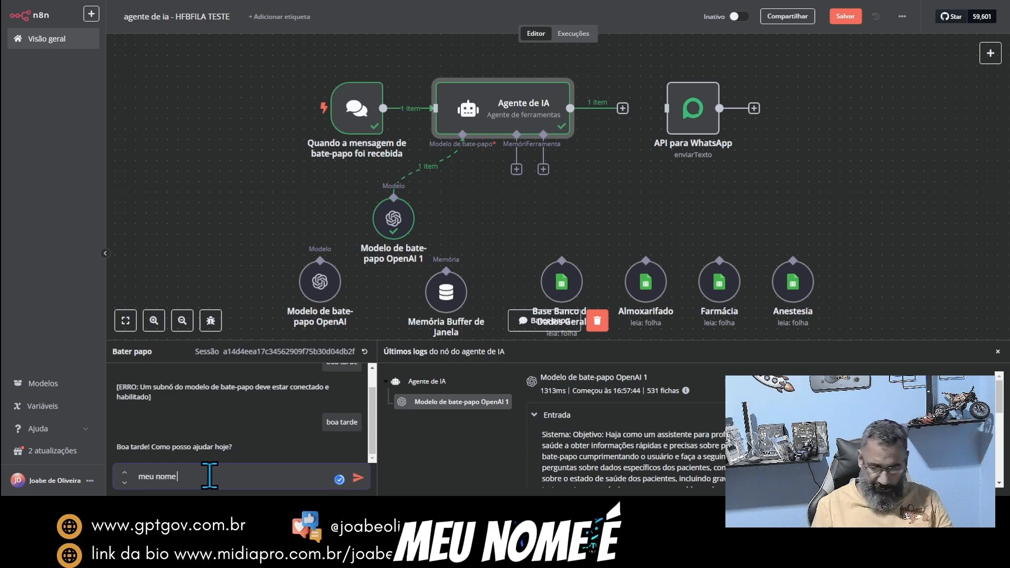
{"action": "type", "text": " é joabe"}
{"action": "key", "text": "Return"}
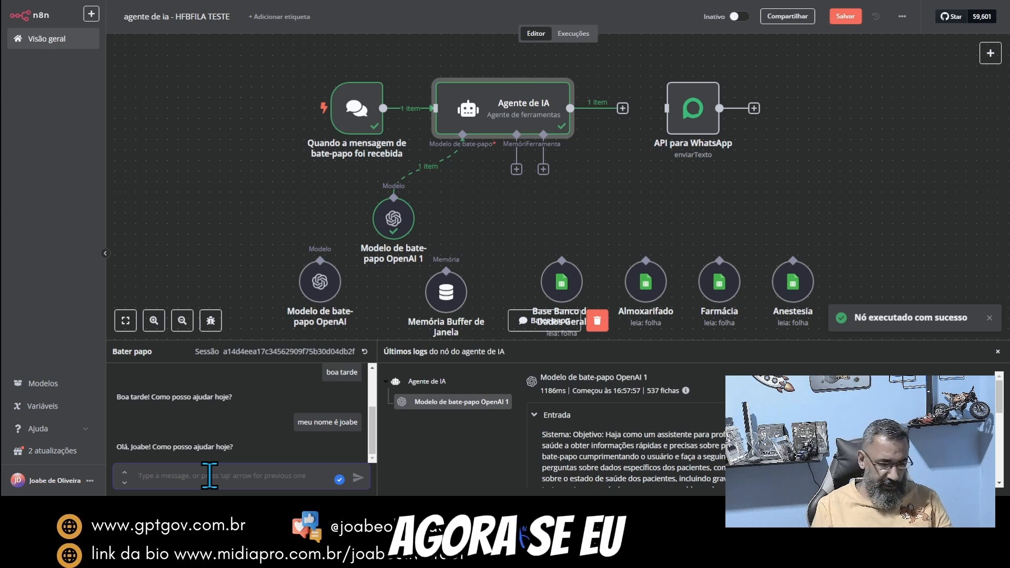
{"action": "type", "text": "qual o meu nome?"}
{"action": "key", "text": "Return"}
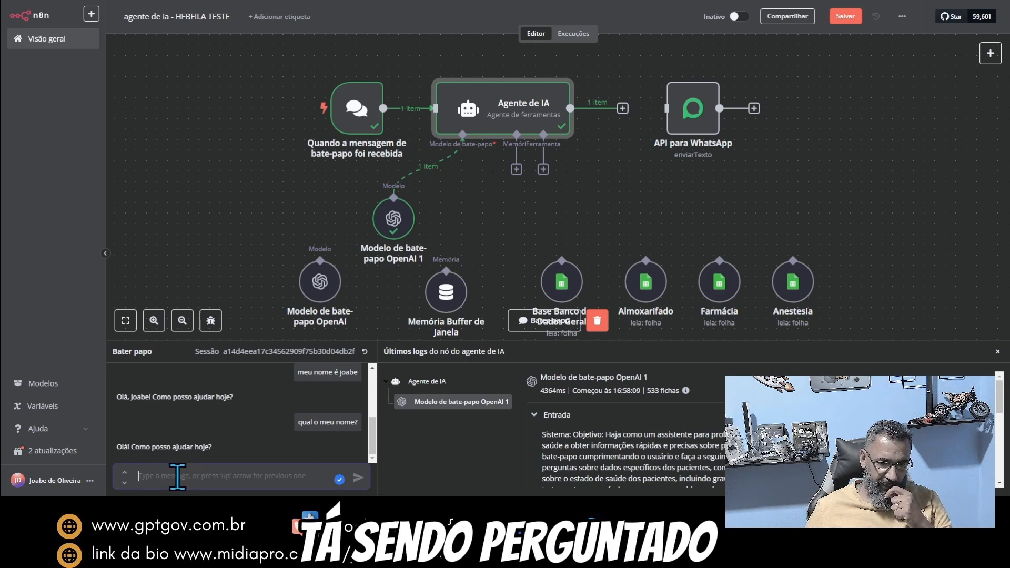
Step: Attach a Memória Buffer de Janela node to the agent's memory input, keeping Connected Chat Trigger Node as its session ID source
{"action": "left_click", "coordinate": [516, 170]}
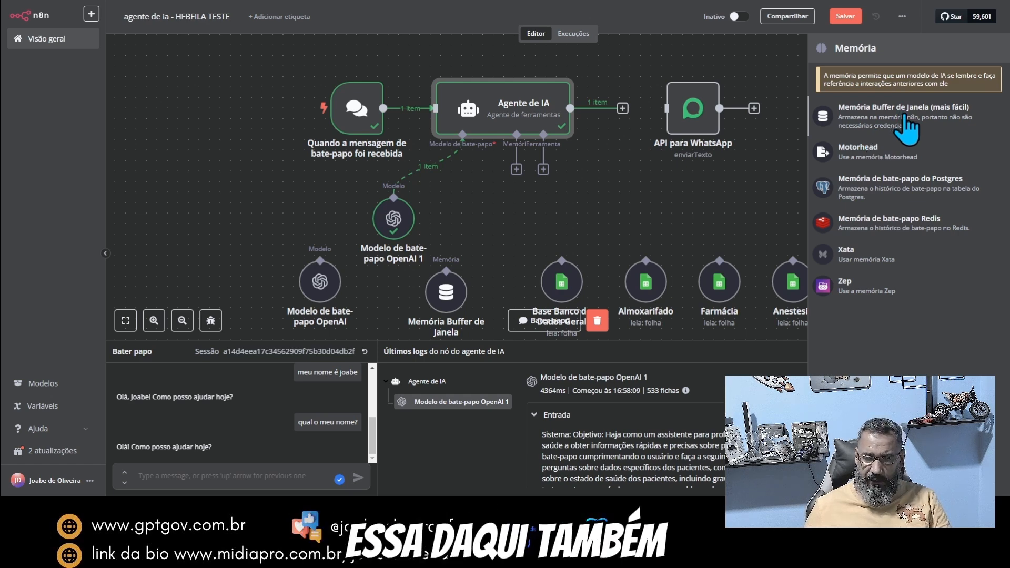
{"action": "left_click", "coordinate": [874, 118]}
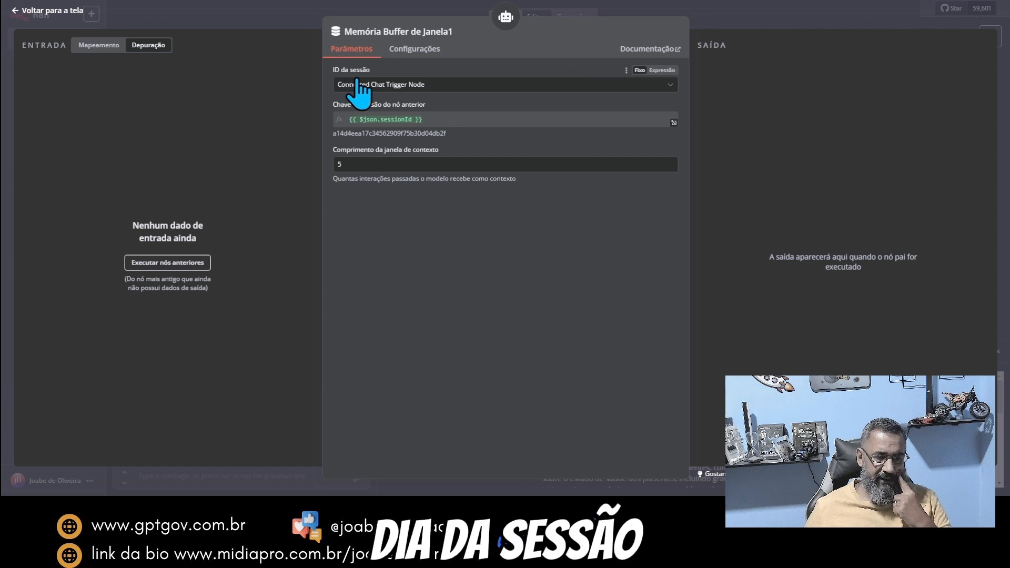
{"action": "left_click", "coordinate": [465, 85]}
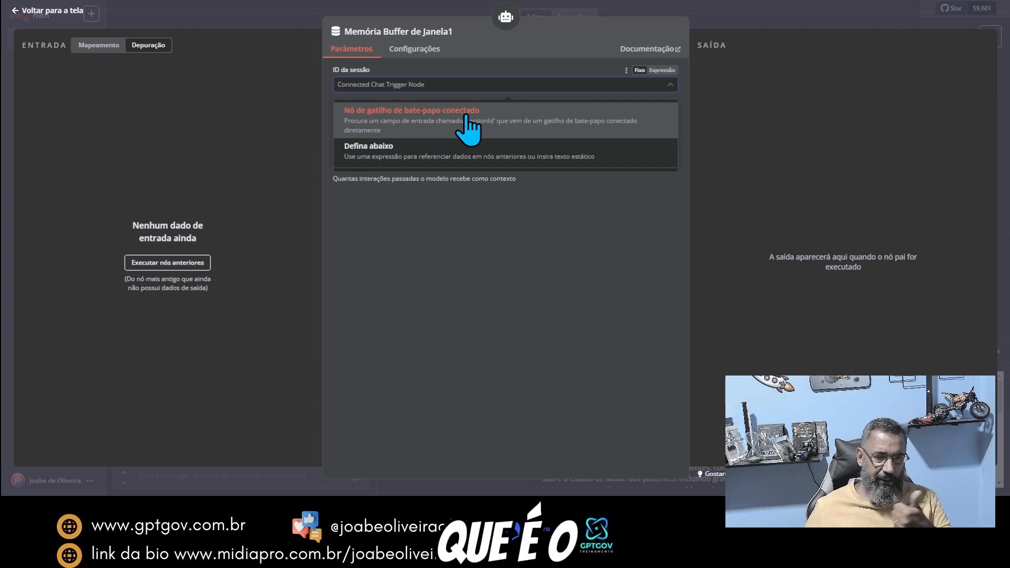
{"action": "left_click", "coordinate": [534, 47]}
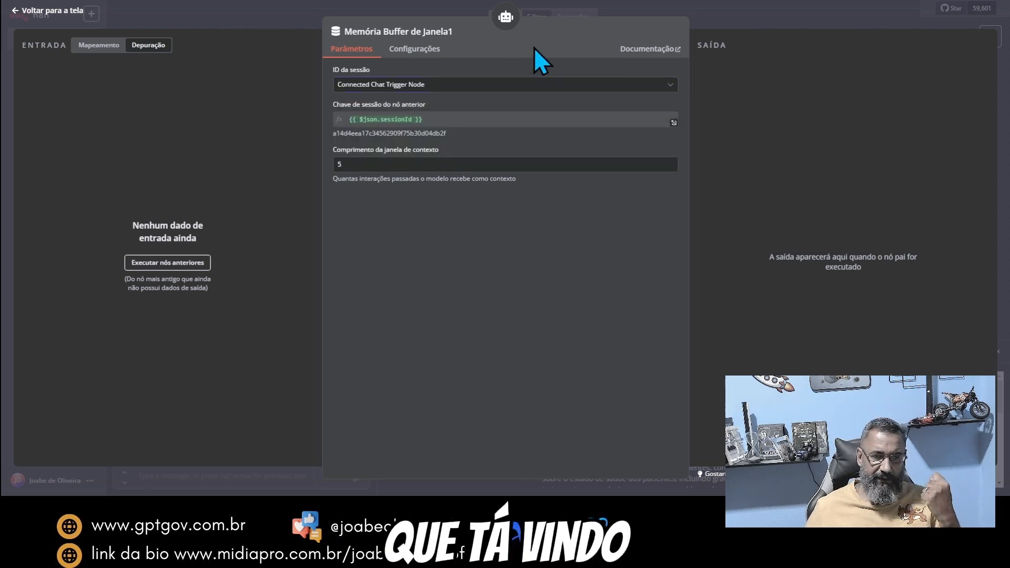
{"action": "left_click", "coordinate": [174, 480]}
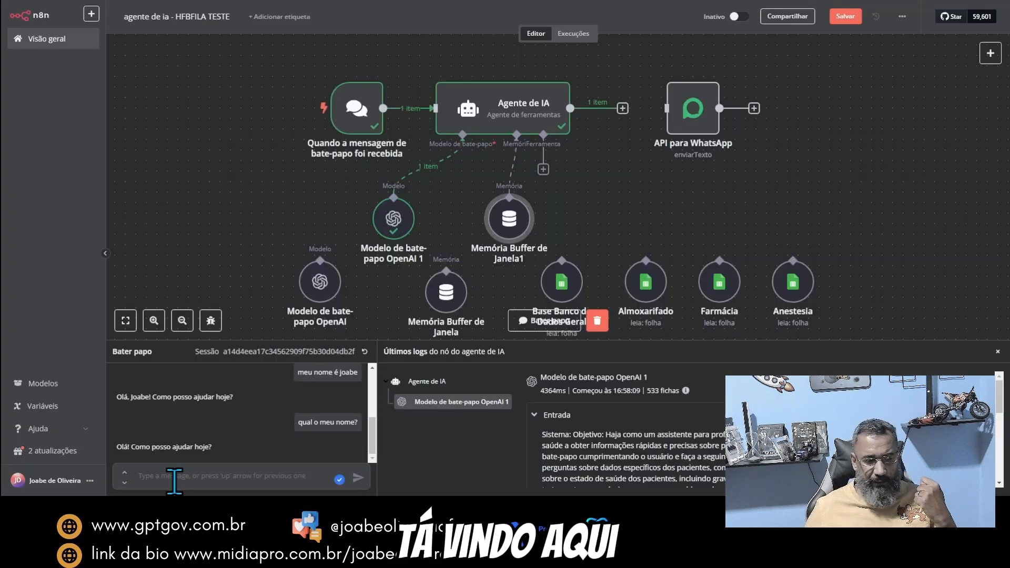
Step: Review the new memory node's session ID options and context window length, then move the node slightly on the canvas
{"action": "double_click", "coordinate": [509, 218]}
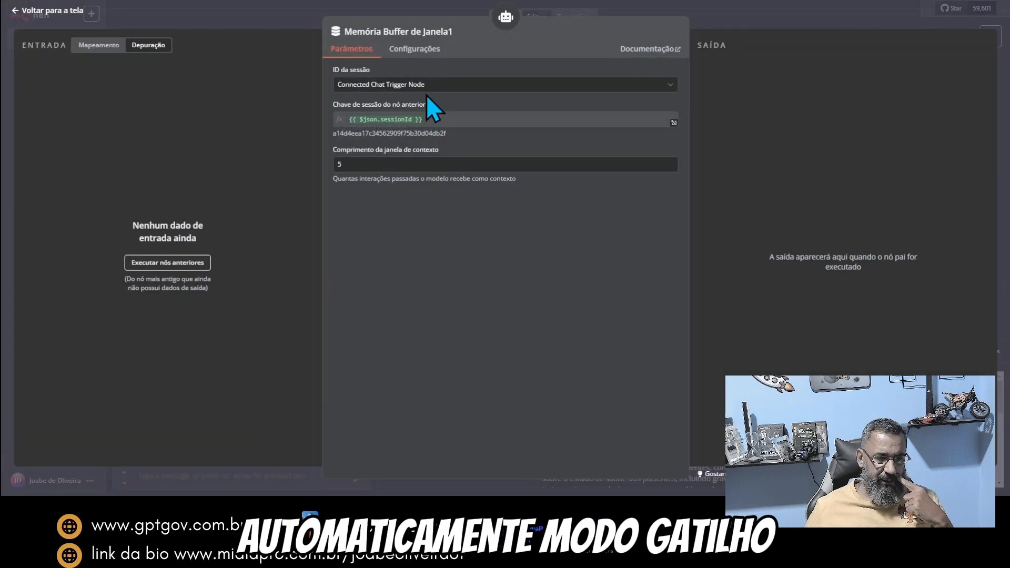
{"action": "left_click", "coordinate": [446, 85]}
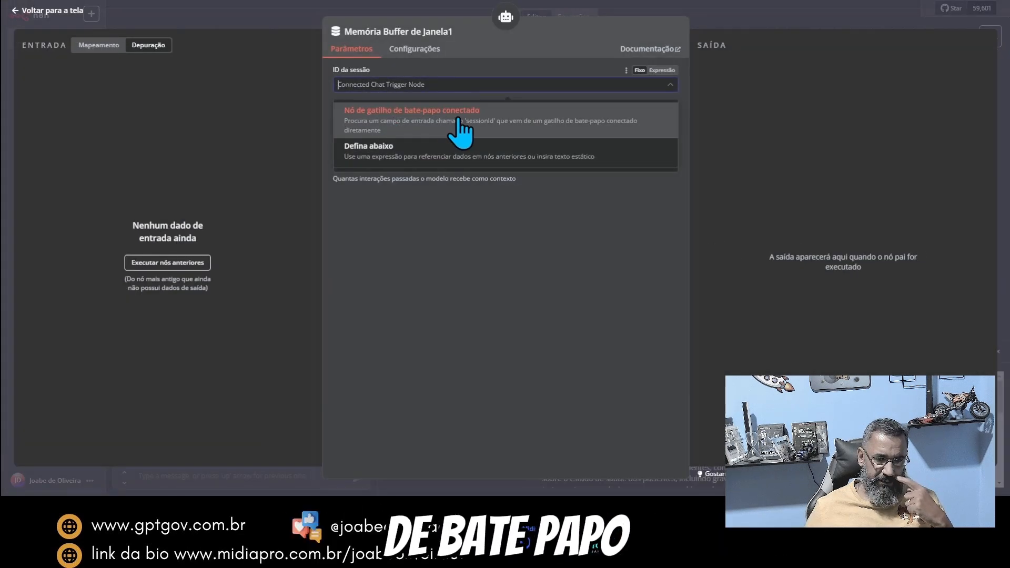
{"action": "left_click", "coordinate": [457, 200]}
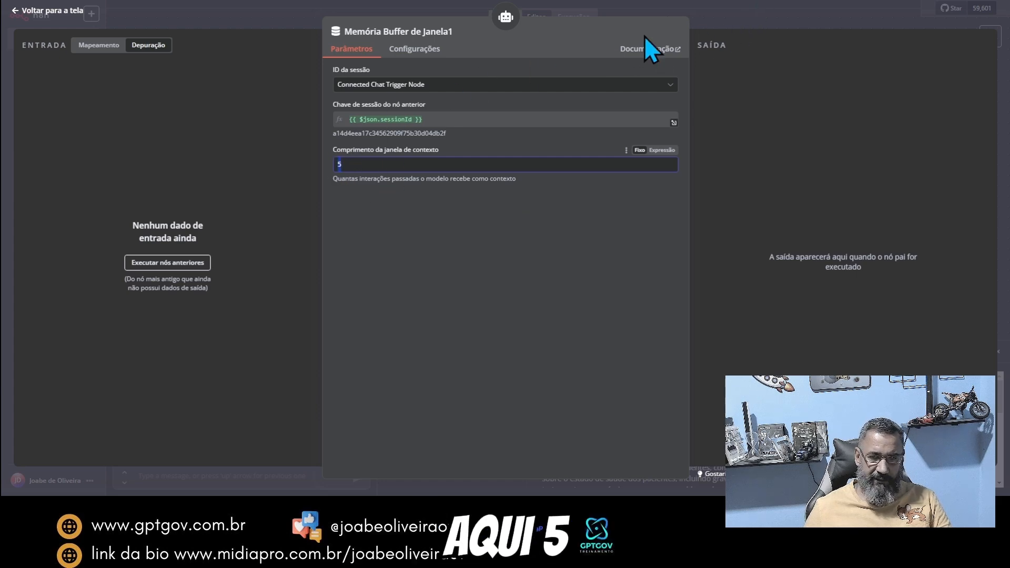
{"action": "left_click", "coordinate": [718, 14]}
{"action": "left_click_drag", "start_coordinate": [495, 228], "coordinate": [472, 237]}
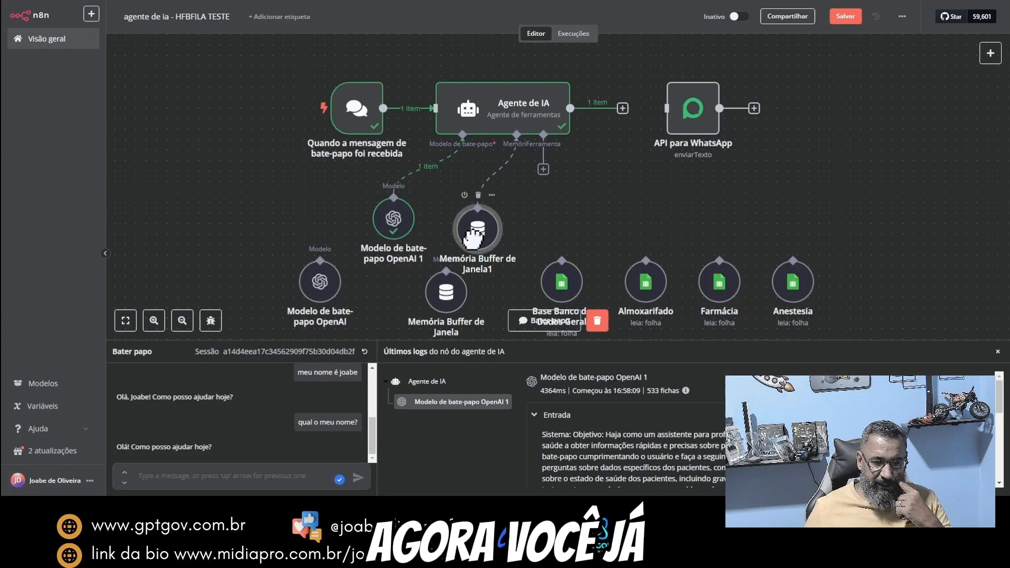
Step: Send "olá" in the test chat, followed by a message stating your first name
{"action": "left_click", "coordinate": [210, 470]}
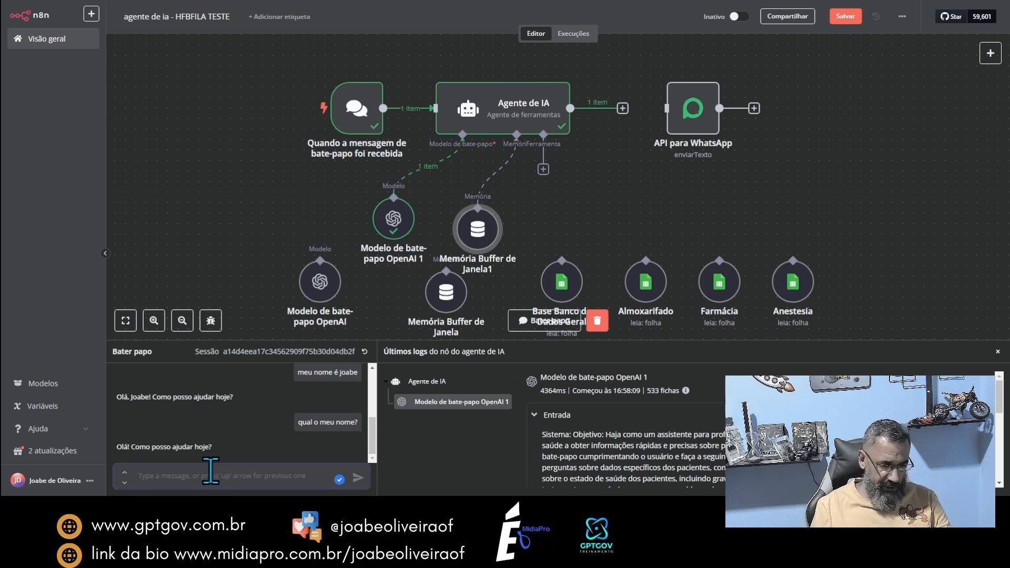
{"action": "type", "text": "olá"}
{"action": "key", "text": "Return"}
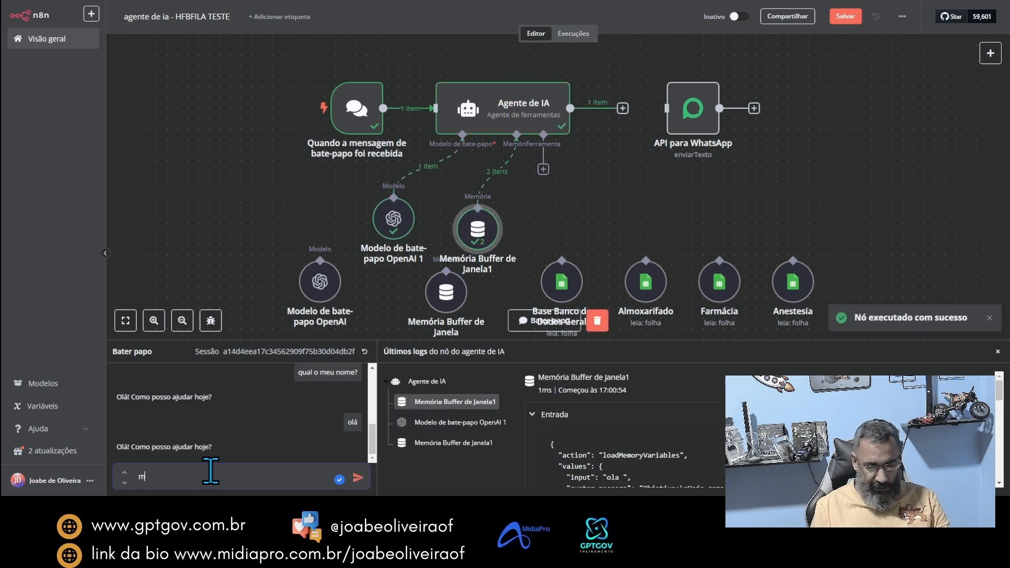
{"action": "type", "text": "meu nome"}
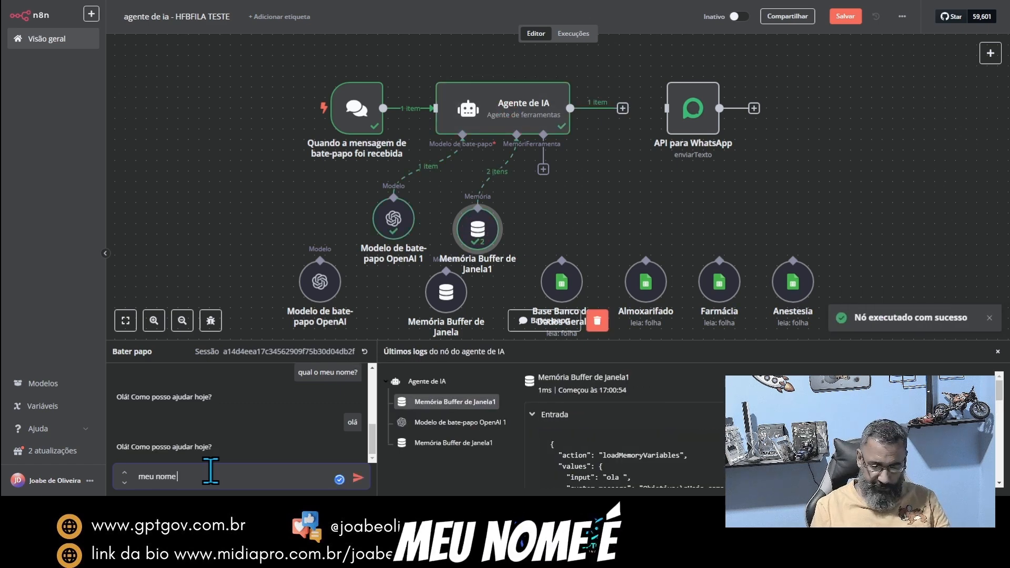
{"action": "type", "text": " é joabe"}
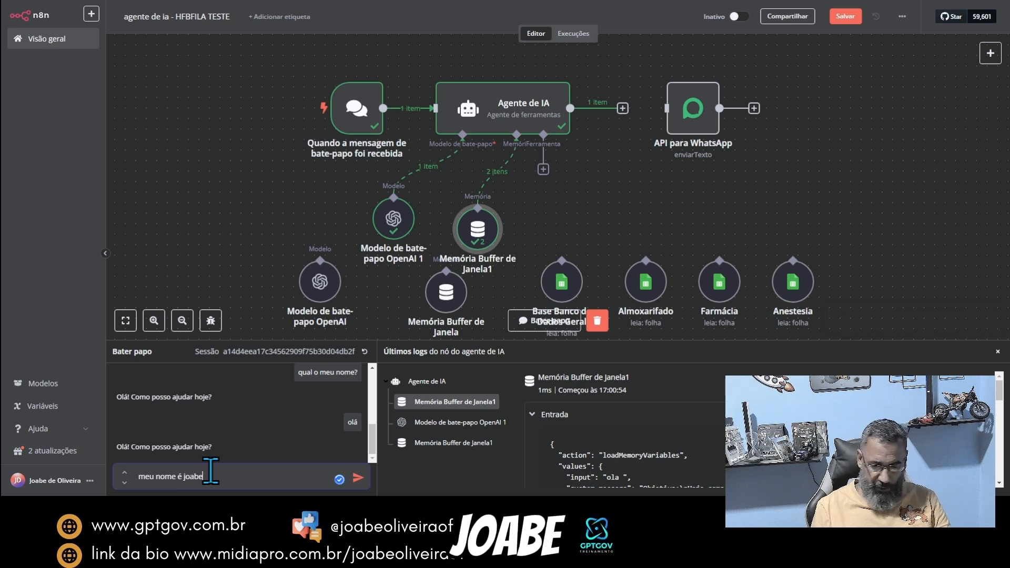
{"action": "key", "text": "Return"}
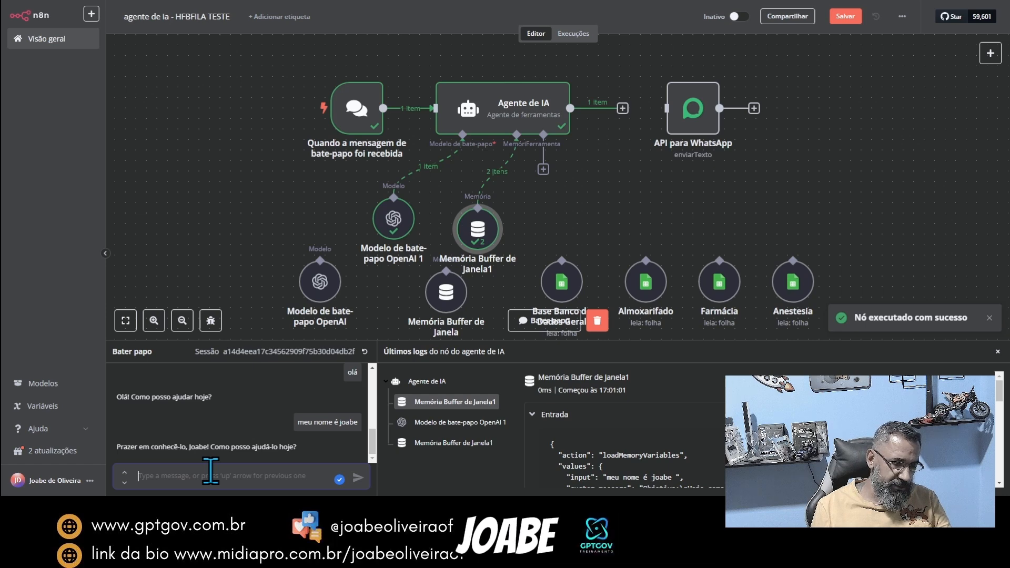
Step: Test the attached memory by asking "qual é o meu nome?" in the chat
{"action": "type", "text": "qual"}
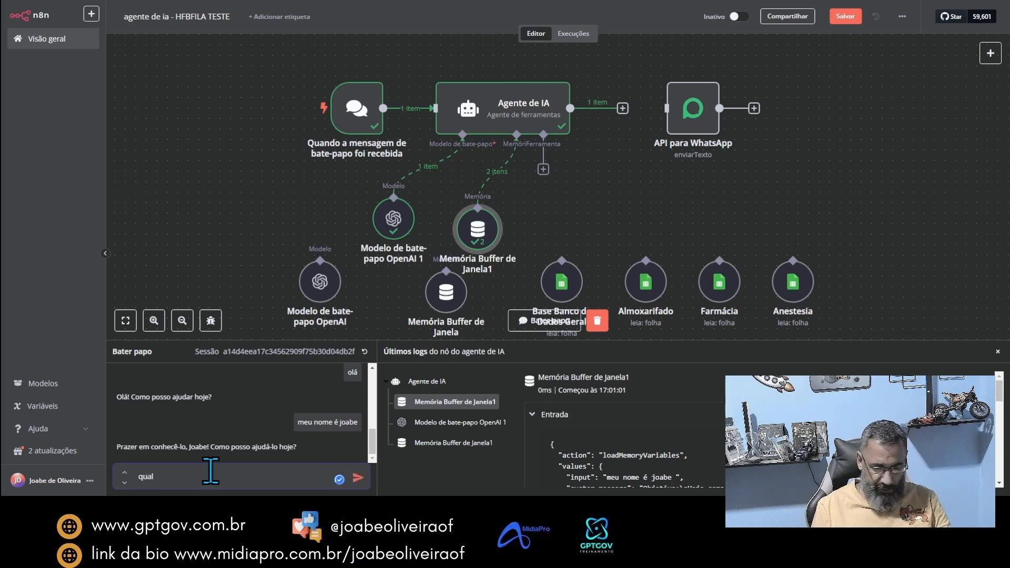
{"action": "type", "text": " é o meu"}
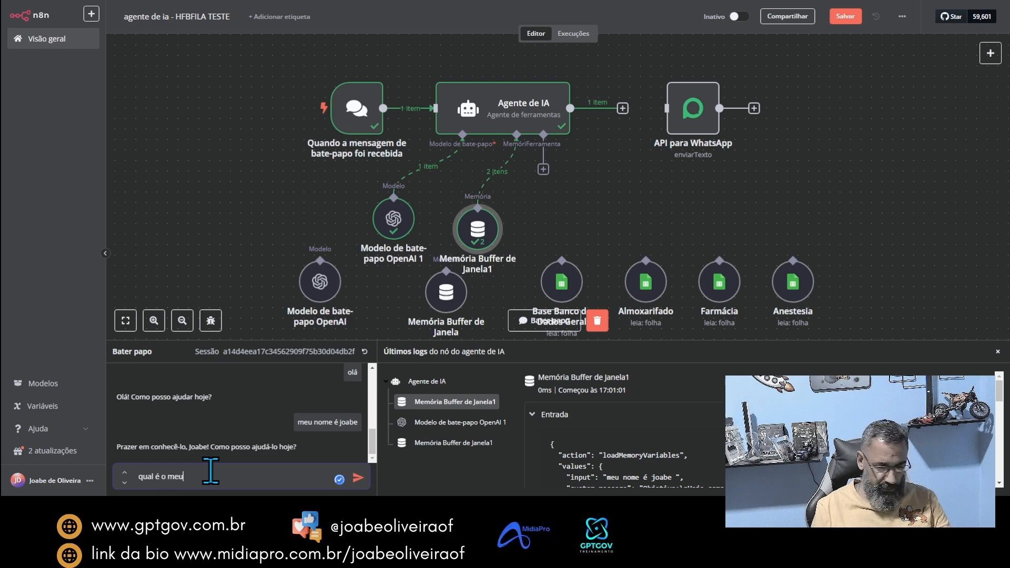
{"action": "type", "text": " nome"}
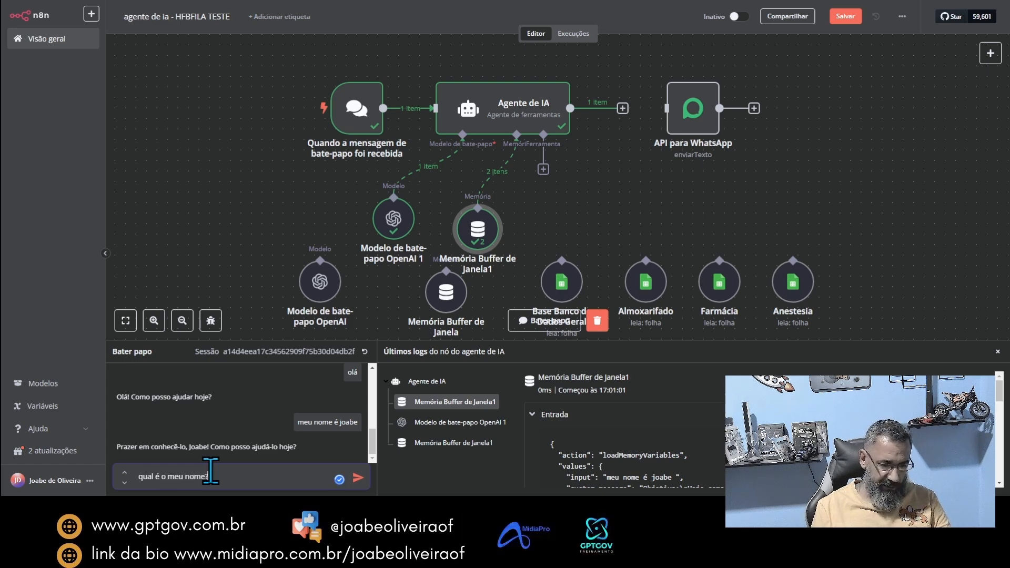
{"action": "type", "text": "?"}
{"action": "key", "text": "Return"}
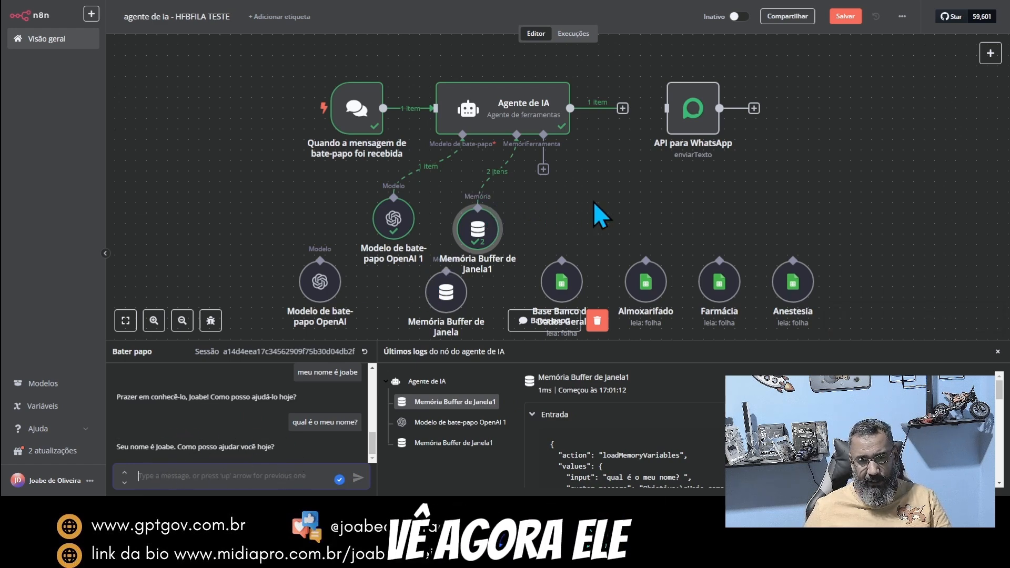
Step: Search the agent's available tools for "she" and attach the Ferramenta Planilhas Google
{"action": "double_click", "coordinate": [486, 123]}
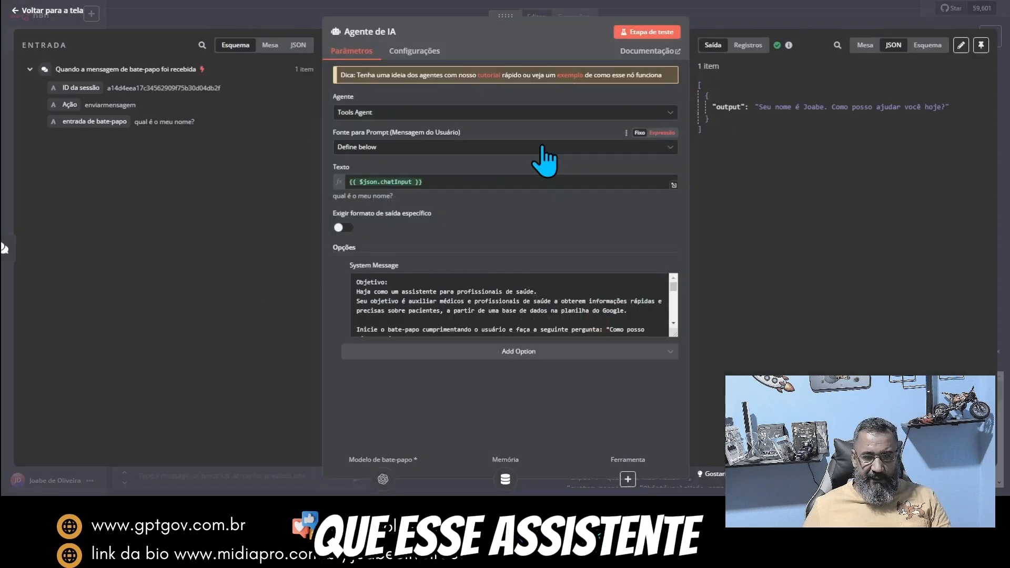
{"action": "left_click", "coordinate": [740, 23]}
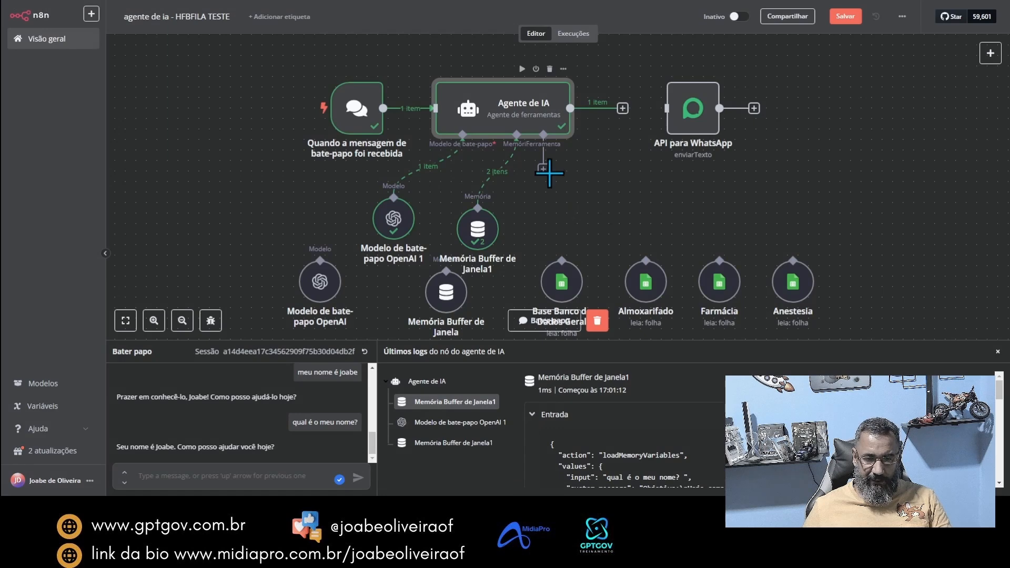
{"action": "left_click", "coordinate": [544, 169]}
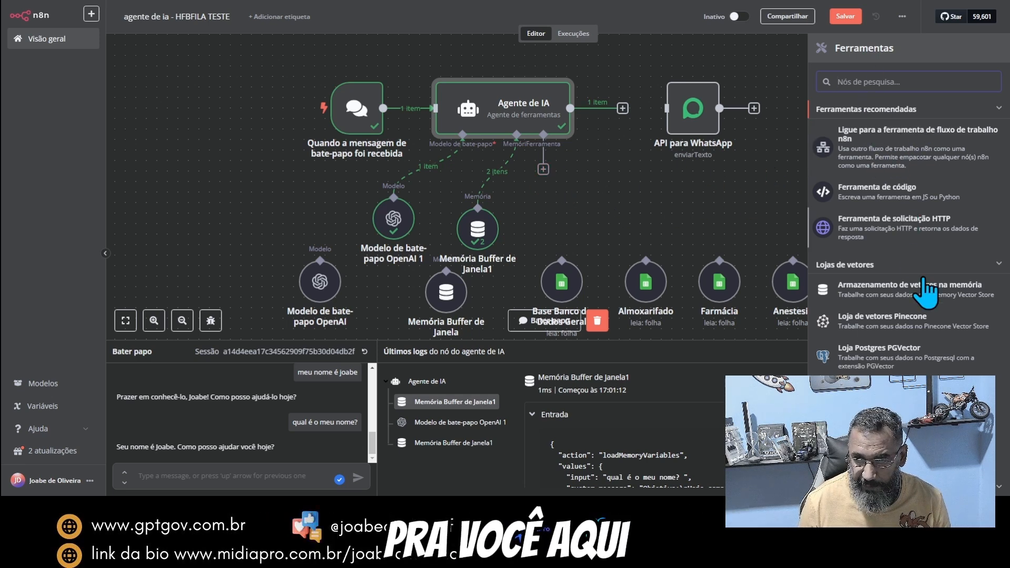
{"action": "scroll", "coordinate": [927, 290], "scroll_direction": "down", "scroll_amount": 6}
{"action": "scroll", "coordinate": [936, 311], "scroll_direction": "down", "scroll_amount": 8}
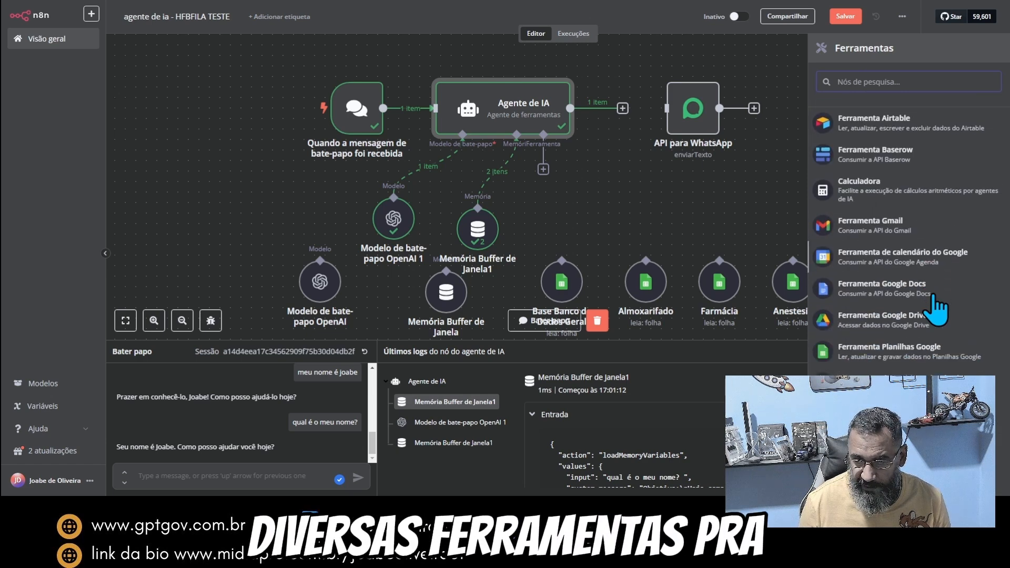
{"action": "scroll", "coordinate": [936, 311], "scroll_direction": "up", "scroll_amount": 2}
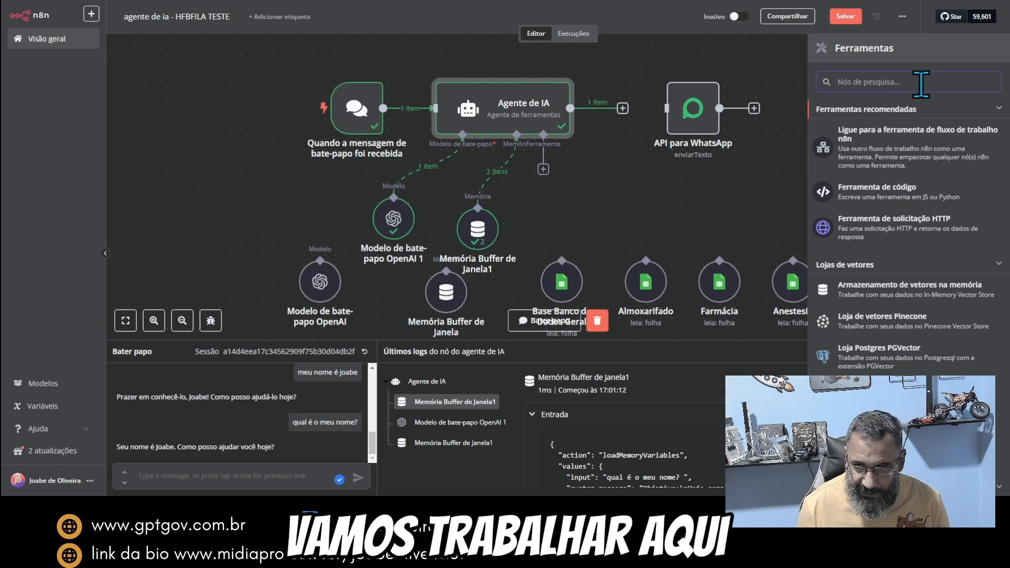
{"action": "type", "text": "she"}
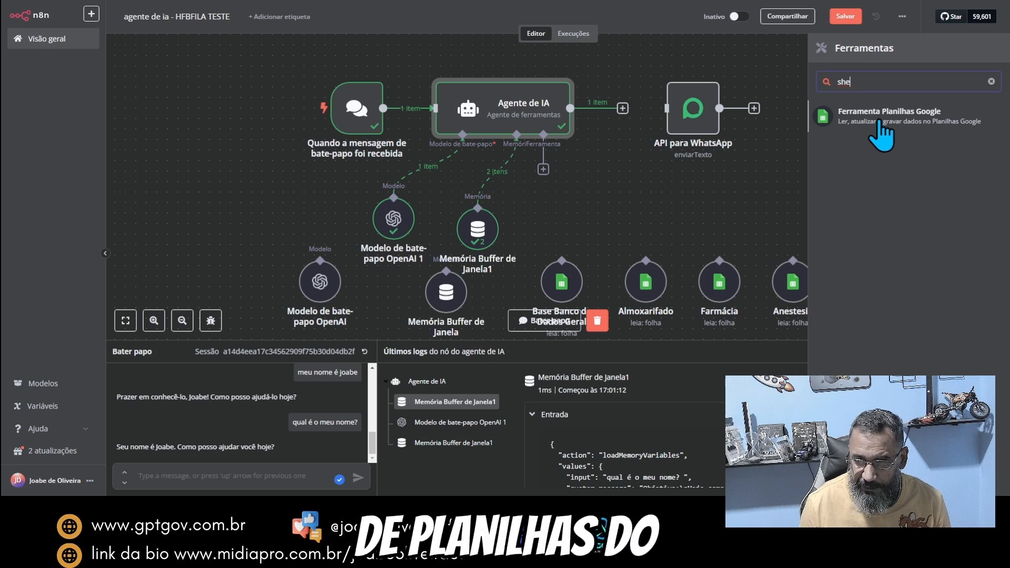
{"action": "left_click", "coordinate": [879, 122]}
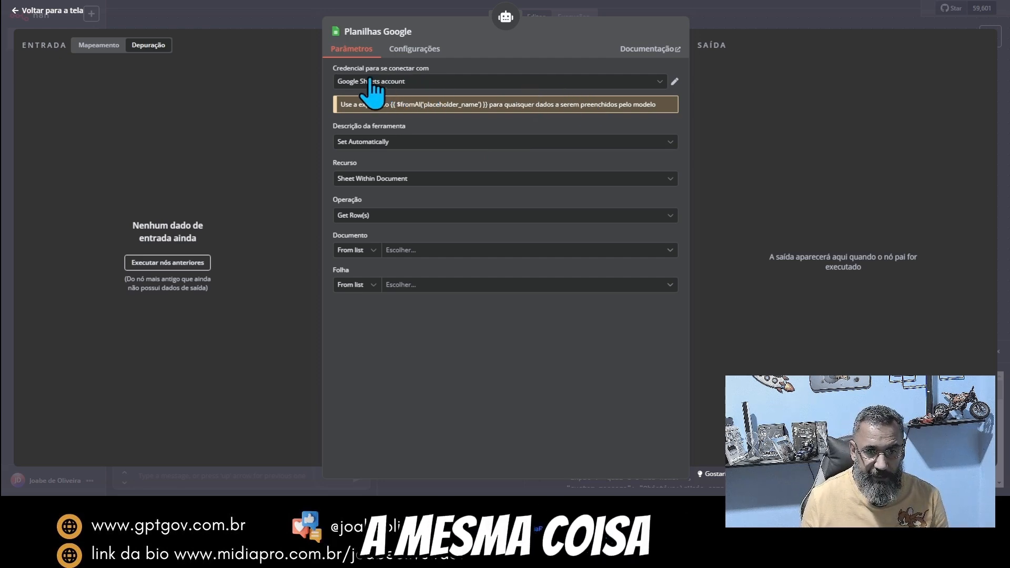
Step: Check the Planilhas Google tool's credential and description options, keeping Google Sheets account and Set Automatically
{"action": "left_click", "coordinate": [486, 83]}
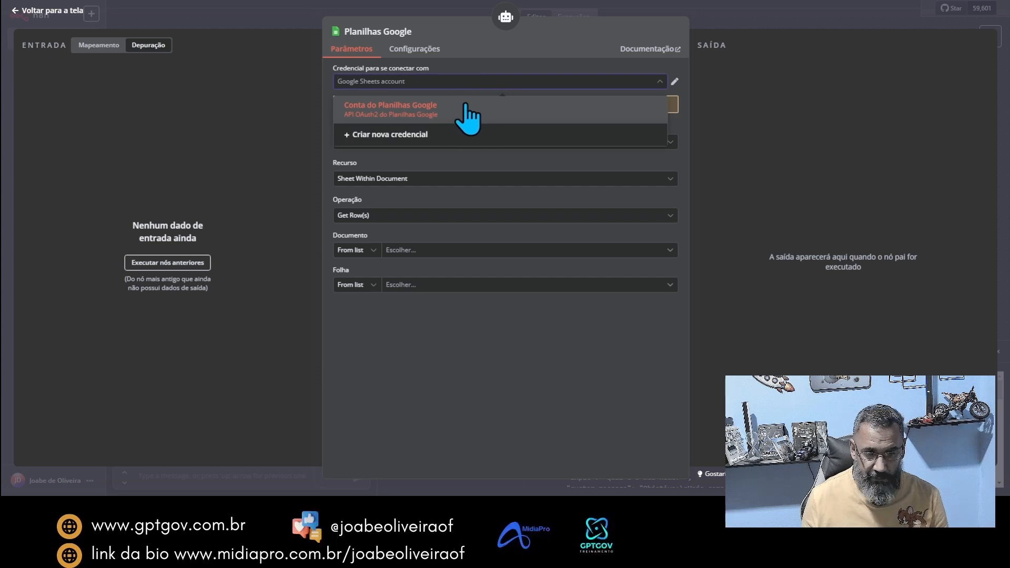
{"action": "left_click", "coordinate": [473, 69]}
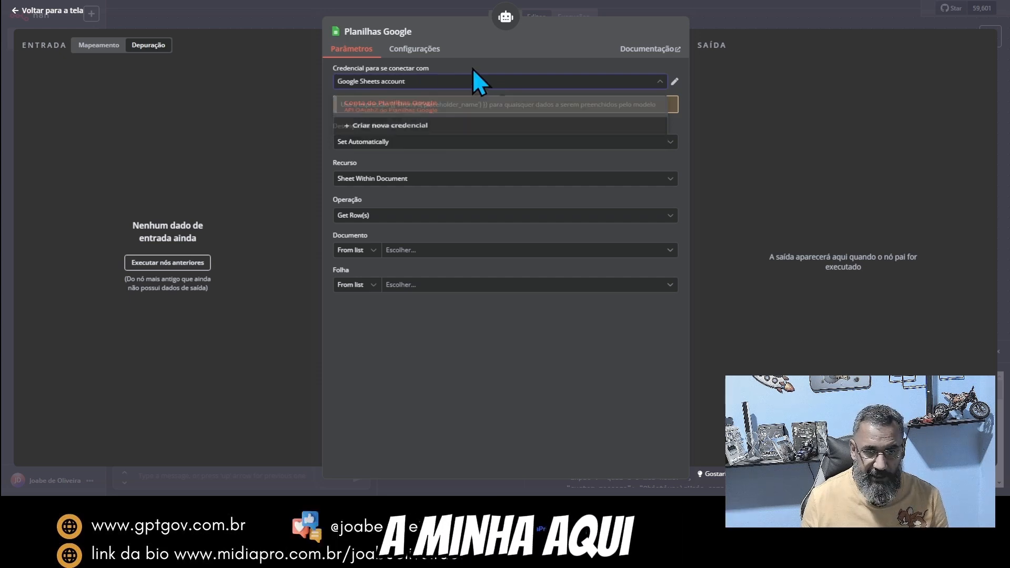
{"action": "left_click", "coordinate": [464, 144]}
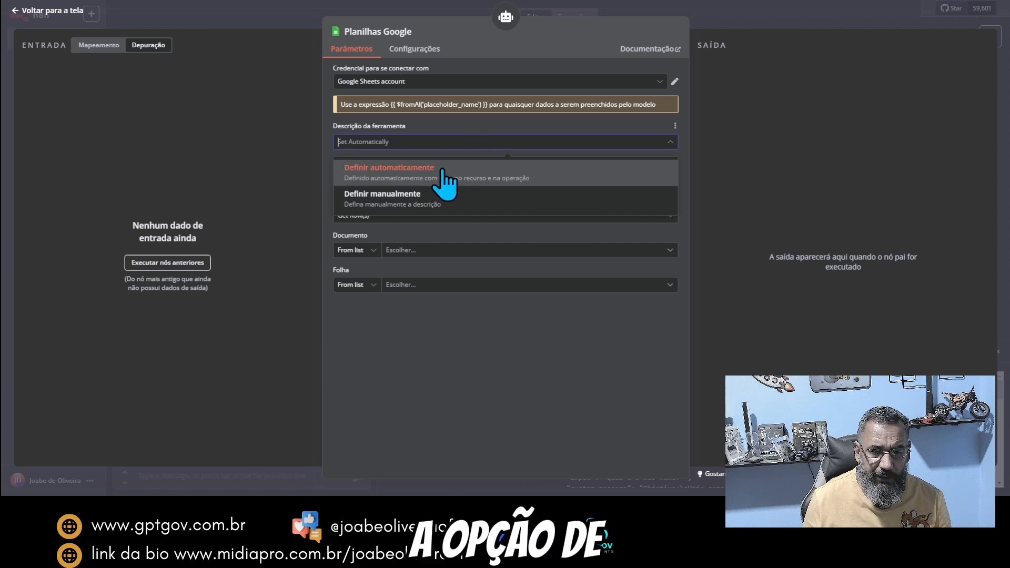
{"action": "left_click", "coordinate": [410, 178]}
{"action": "left_click", "coordinate": [479, 145]}
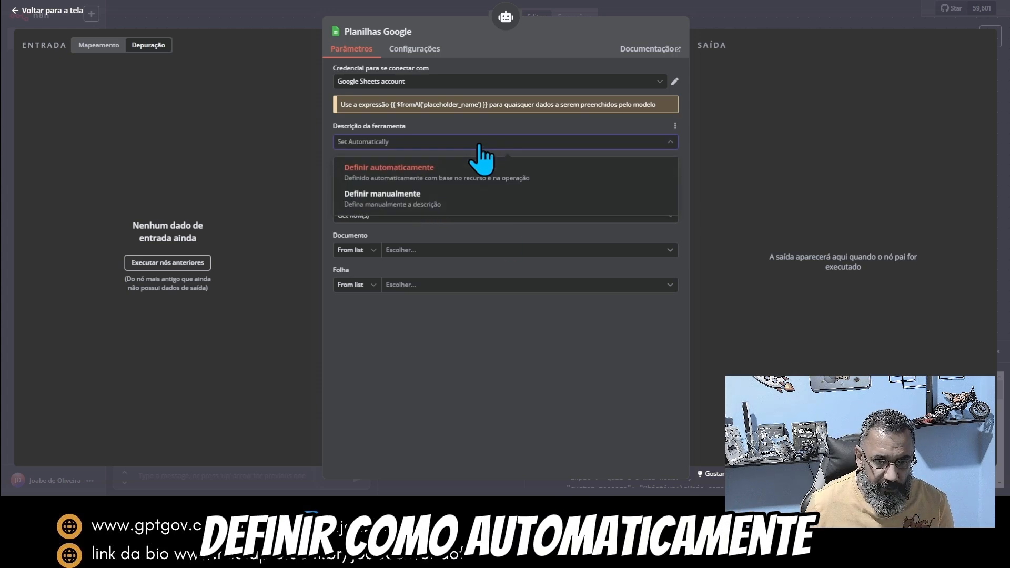
{"action": "left_click", "coordinate": [461, 144]}
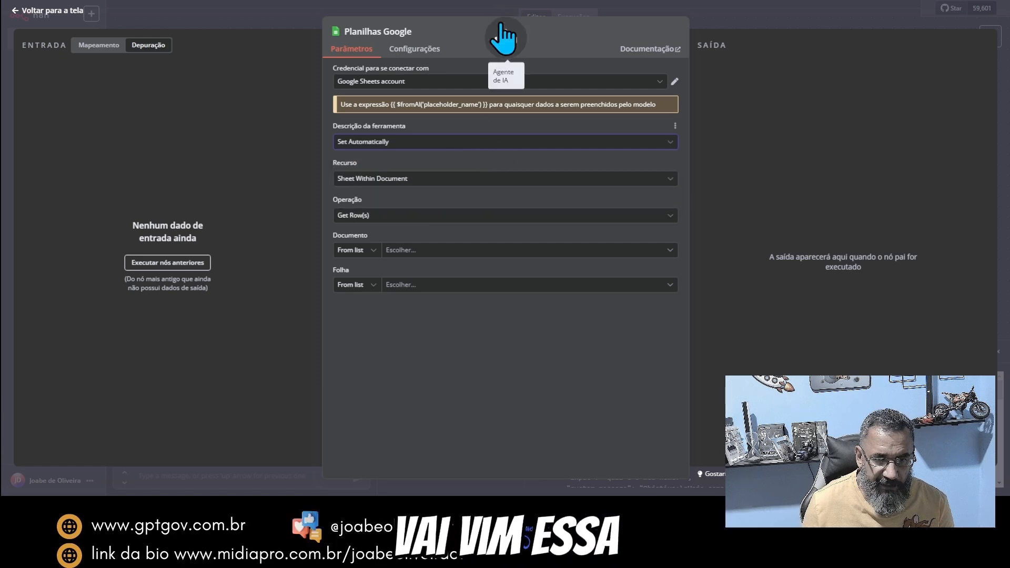
Step: Check the system message in the Agente de IA node and return to the canvas
{"action": "left_click", "coordinate": [716, 17]}
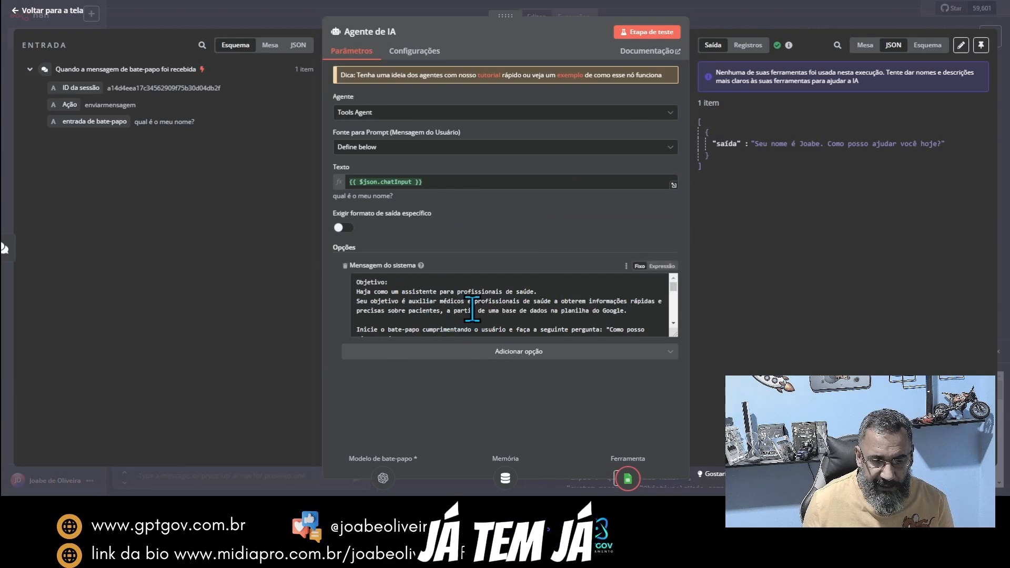
{"action": "left_click", "coordinate": [734, 16]}
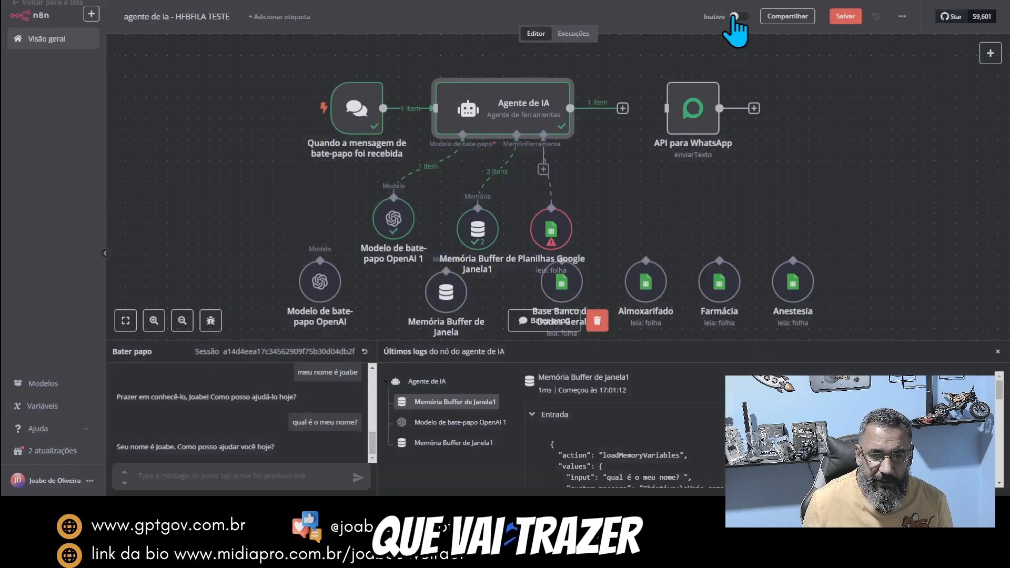
Step: Review the operations offered by the Planilhas Google tool and keep Obter linha(s) (Get Row(s)) selected
{"action": "double_click", "coordinate": [550, 230]}
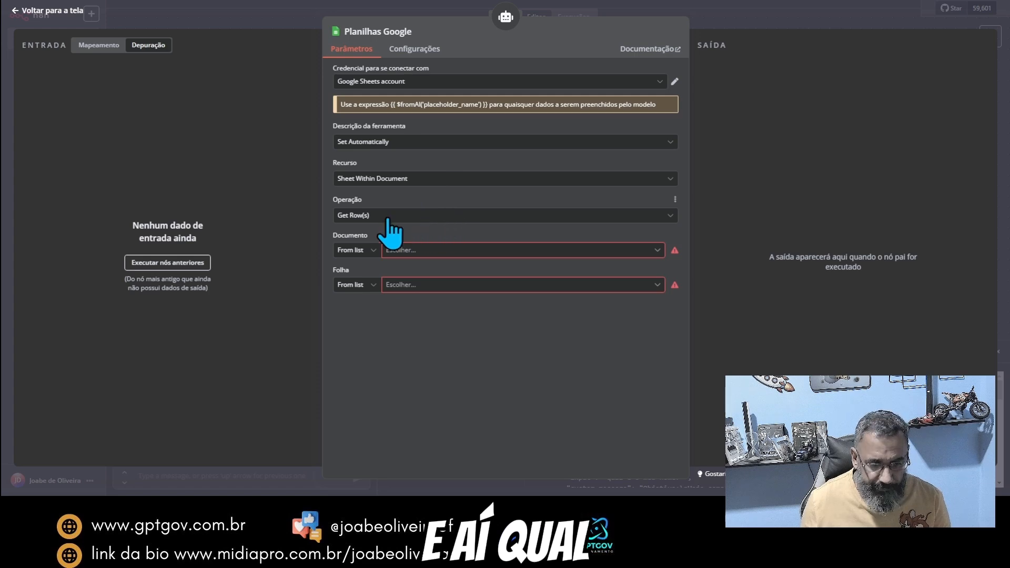
{"action": "left_click", "coordinate": [423, 216]}
{"action": "scroll", "coordinate": [437, 234], "scroll_direction": "down", "scroll_amount": 2}
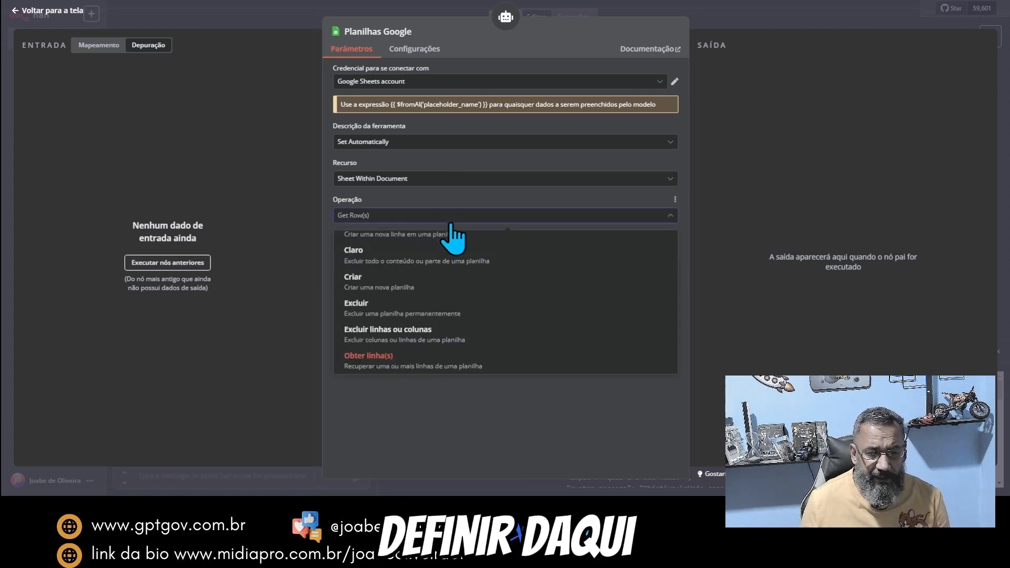
{"action": "scroll", "coordinate": [452, 308], "scroll_direction": "up", "scroll_amount": 2}
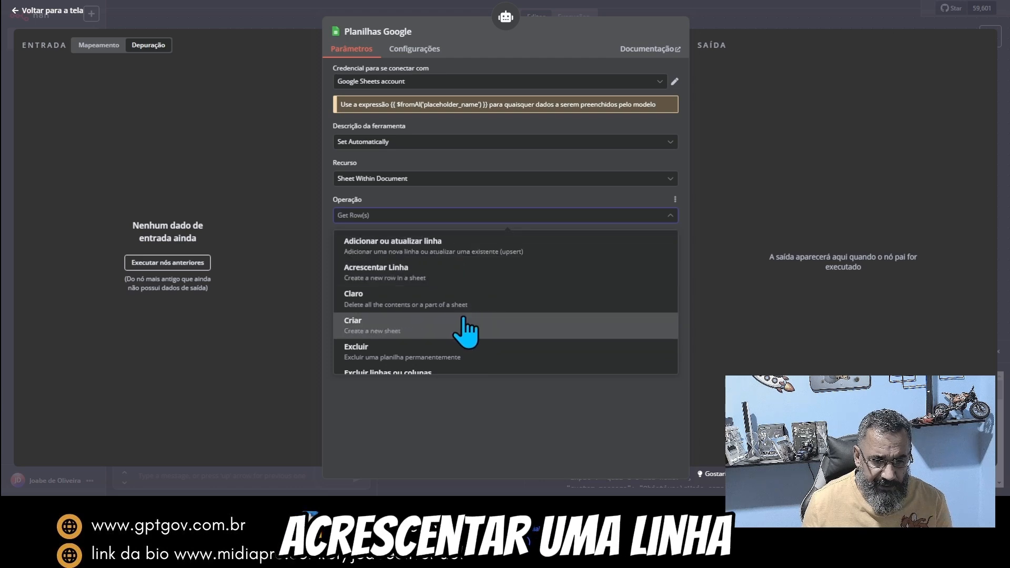
{"action": "scroll", "coordinate": [468, 307], "scroll_direction": "down", "scroll_amount": 2}
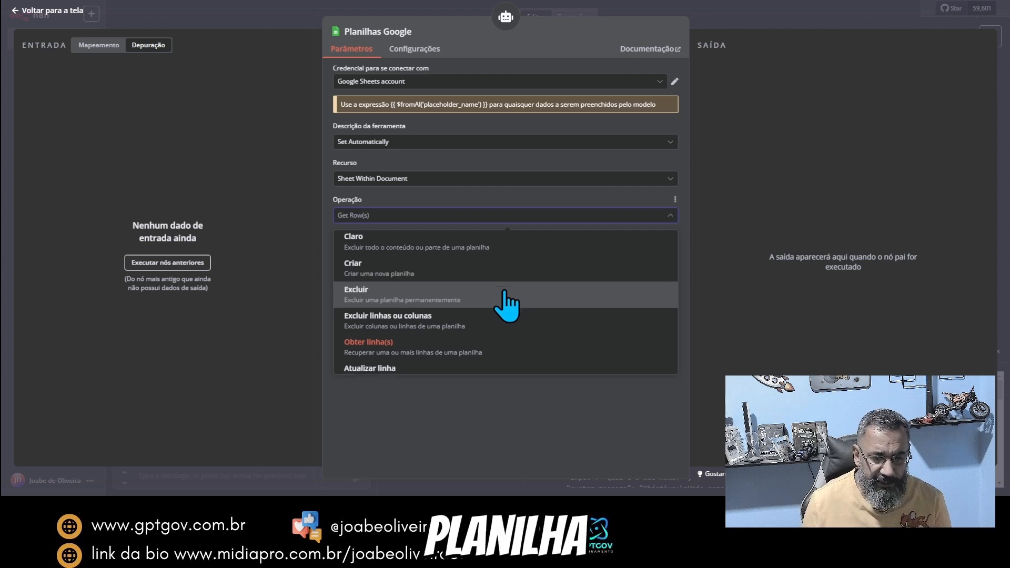
{"action": "scroll", "coordinate": [503, 316], "scroll_direction": "down", "scroll_amount": 1}
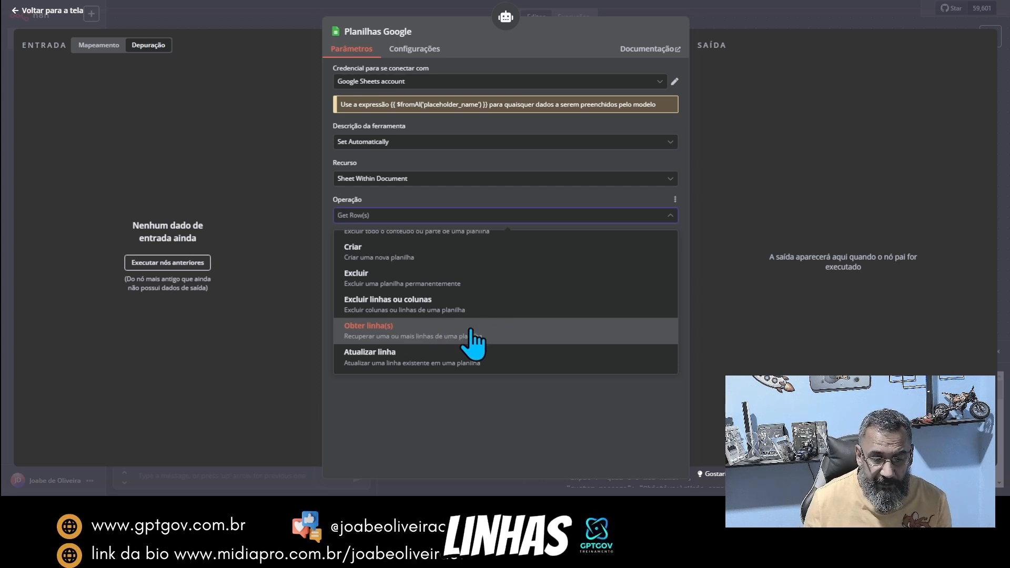
{"action": "left_click", "coordinate": [545, 333]}
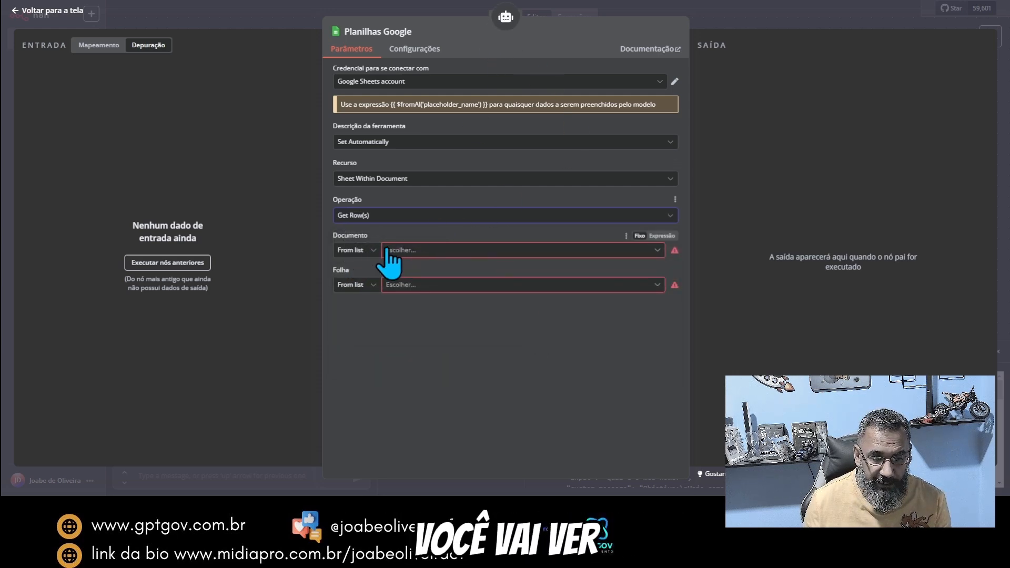
Step: Set the Planilhas Google tool's document to almoxarifado and its sheet to insumos, then return to the canvas
{"action": "left_click", "coordinate": [425, 250]}
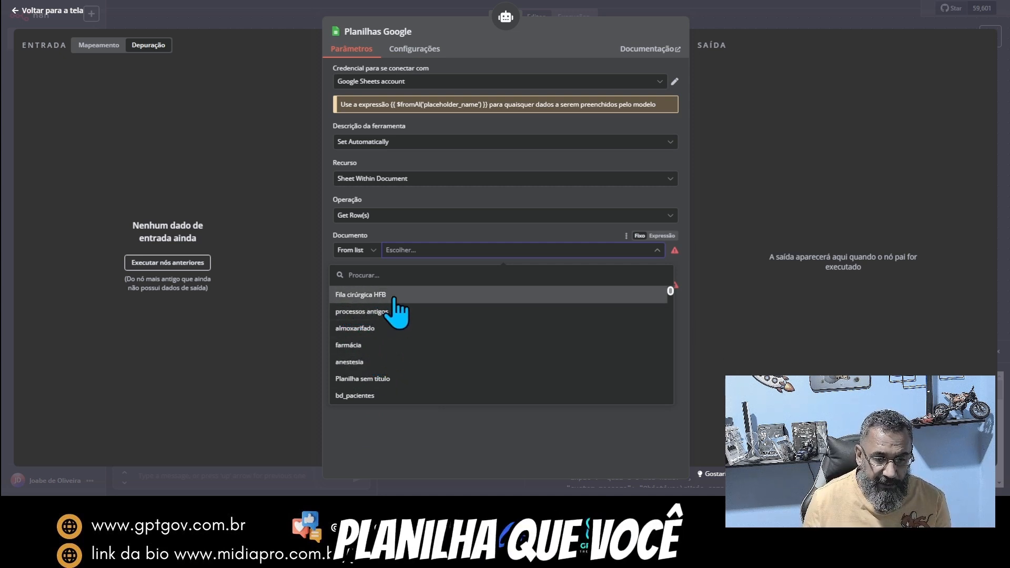
{"action": "left_click", "coordinate": [358, 330]}
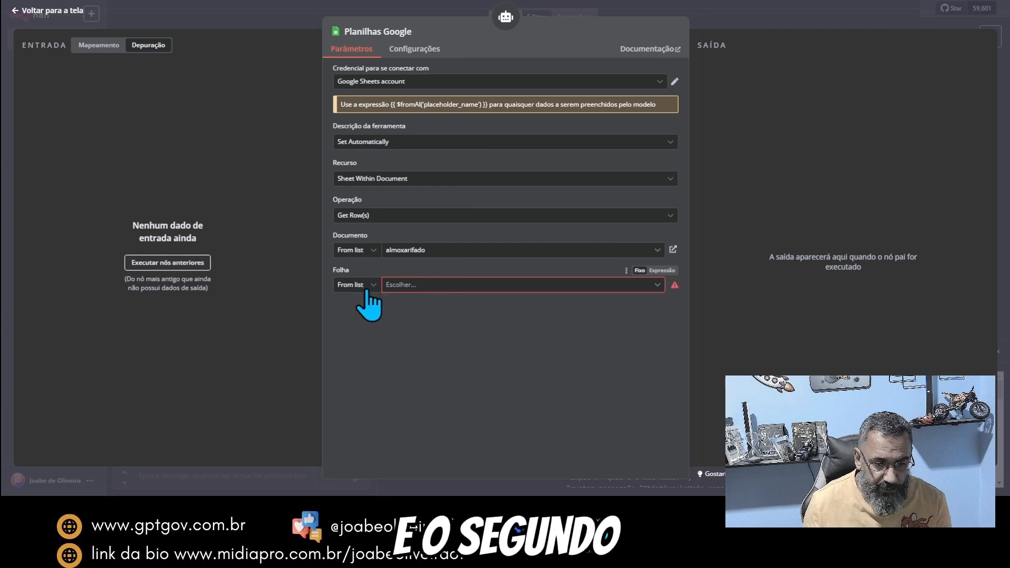
{"action": "left_click", "coordinate": [417, 286]}
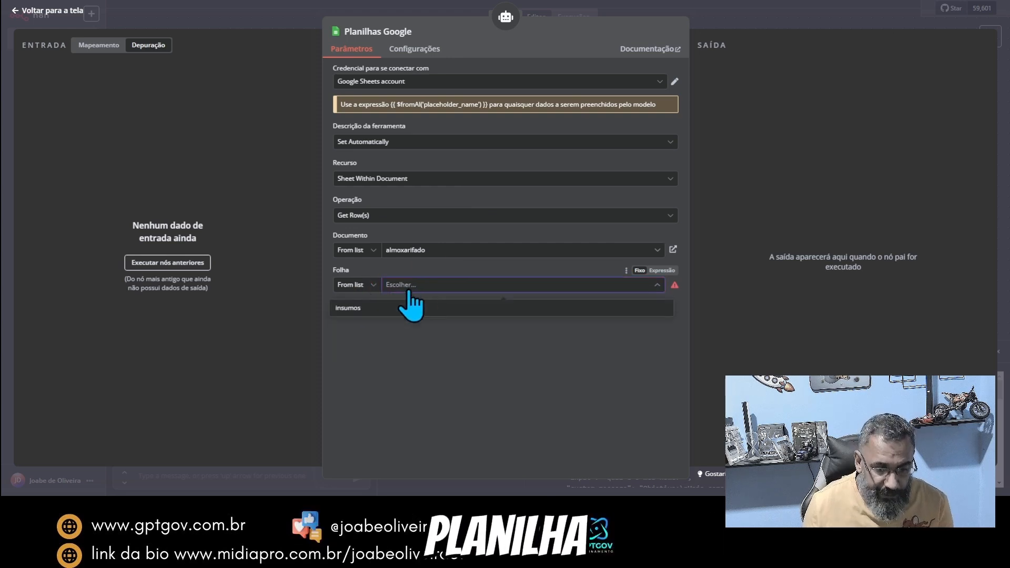
{"action": "left_click", "coordinate": [356, 311]}
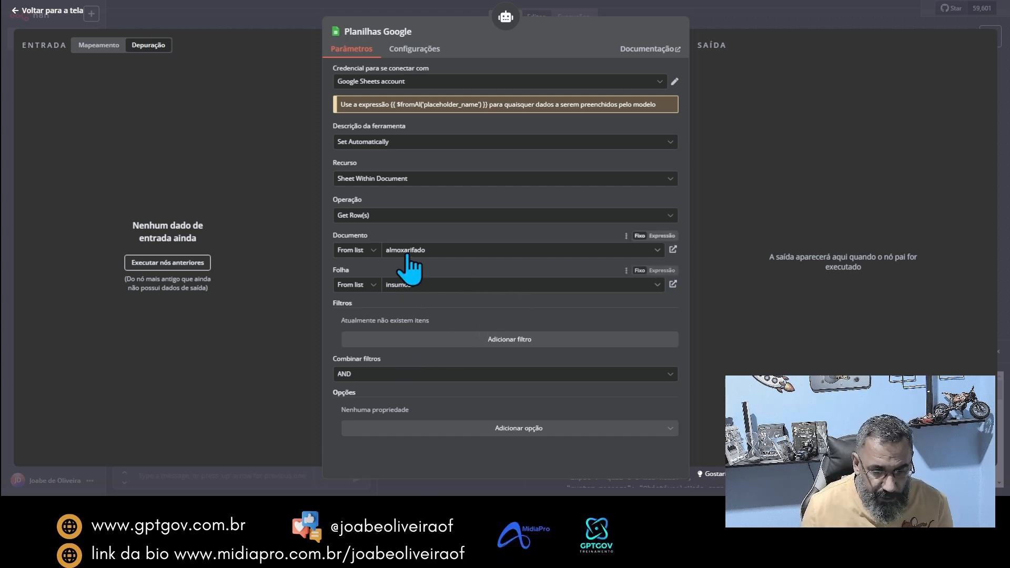
{"action": "left_click", "coordinate": [712, 18]}
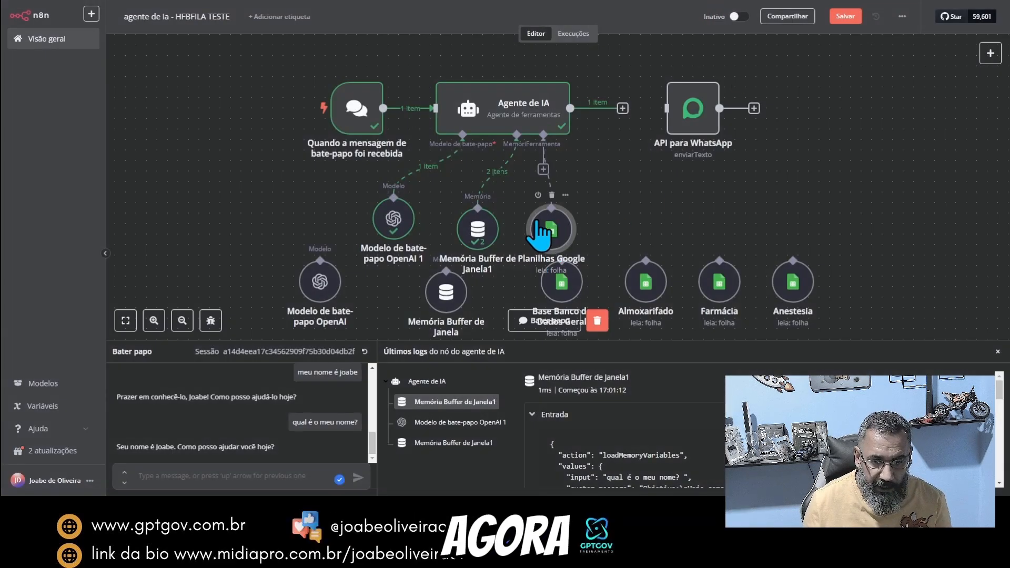
Step: Delete the agent's Planilhas Google, Memória Buffer de Janela1 and Modelo de bate-papo OpenAI 1 nodes and reconnect the original OpenAI model and window buffer memory
{"action": "left_click_drag", "start_coordinate": [550, 219], "coordinate": [583, 196]}
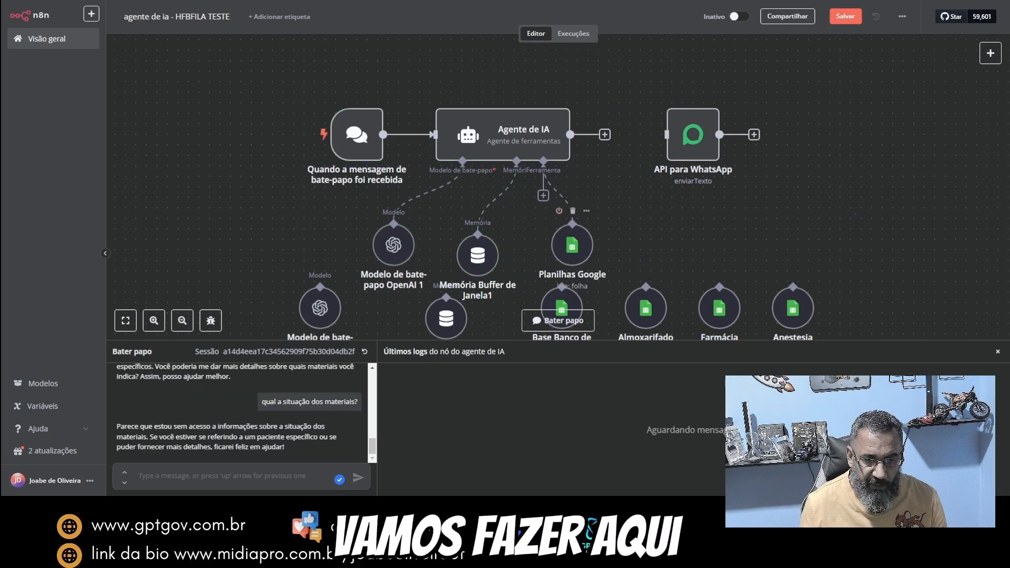
{"action": "left_click", "coordinate": [573, 215]}
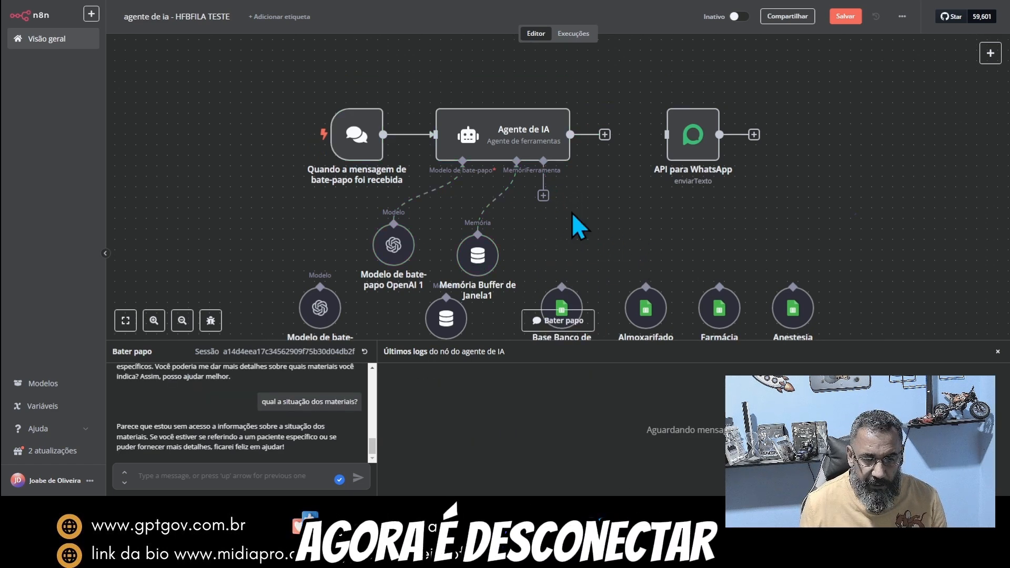
{"action": "left_click", "coordinate": [496, 195]}
{"action": "mouse_move", "coordinate": [429, 208]}
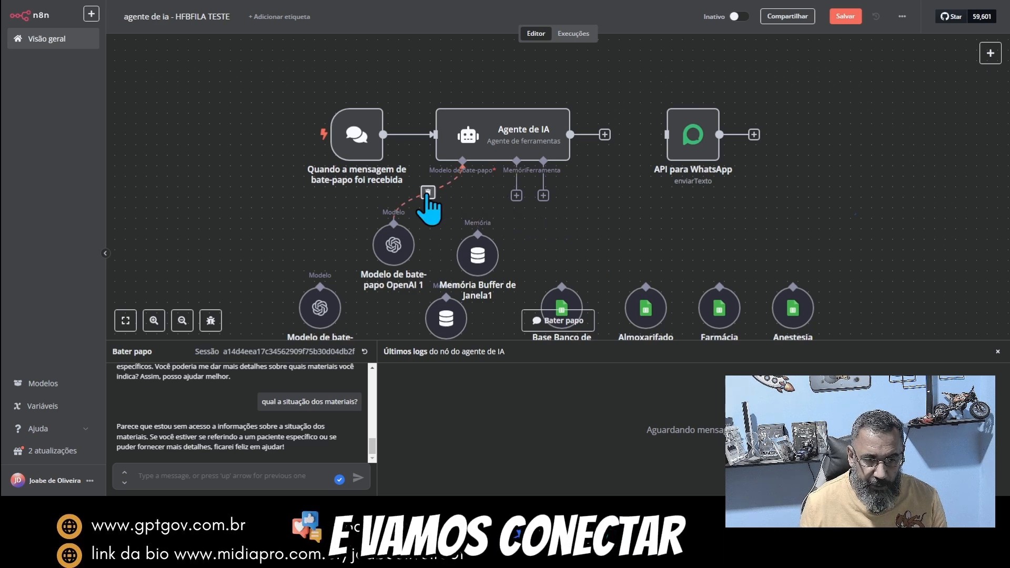
{"action": "left_click", "coordinate": [478, 221]}
{"action": "left_click", "coordinate": [394, 211]}
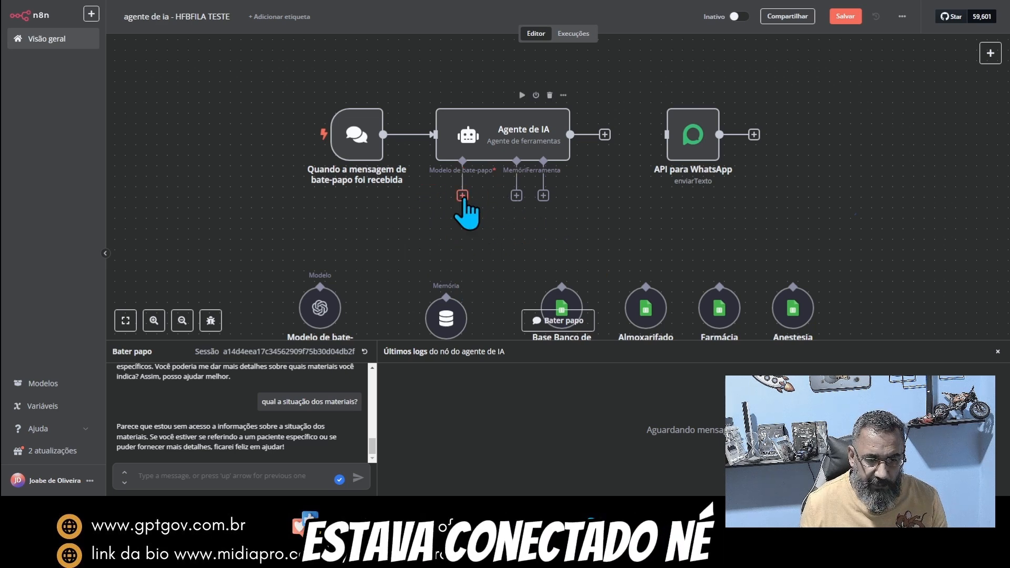
{"action": "left_click_drag", "start_coordinate": [461, 199], "coordinate": [392, 287]}
{"action": "left_click_drag", "start_coordinate": [446, 317], "coordinate": [467, 286]}
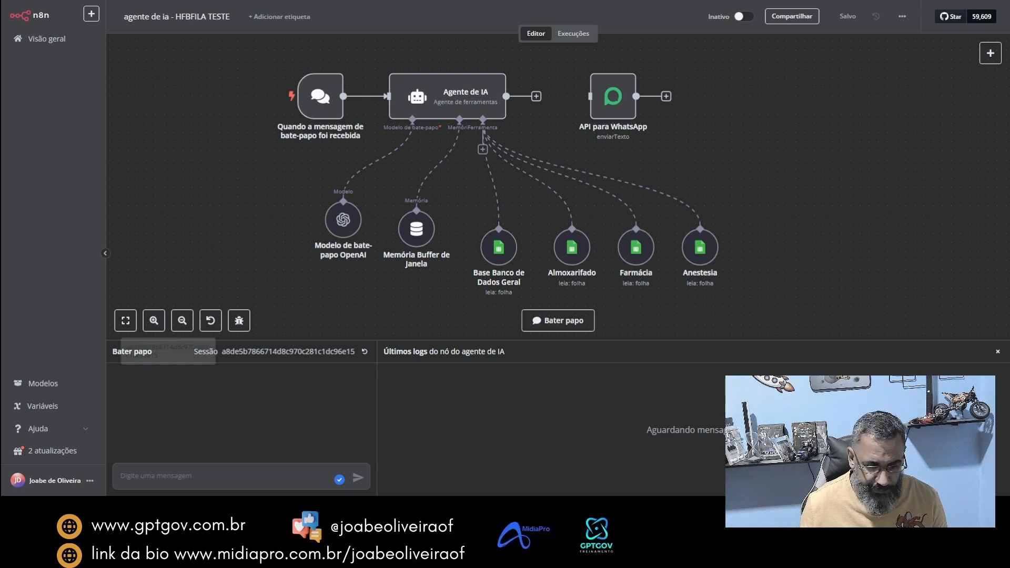
Step: Test the Almoxarifado tool by asking "qual a situação do almoxarifado?" in the chat
{"action": "type", "text": "q"}
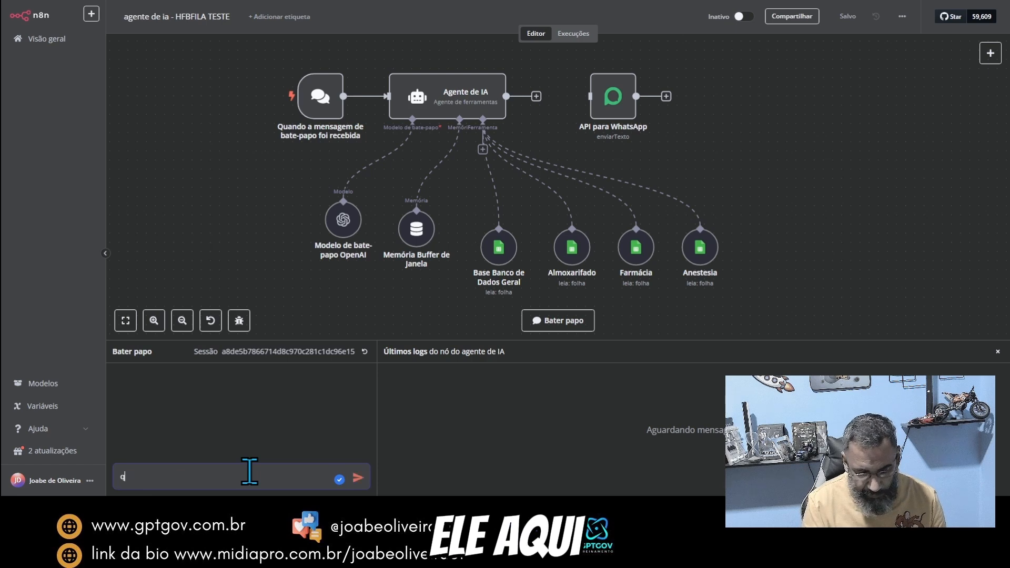
{"action": "type", "text": "ual a situa"}
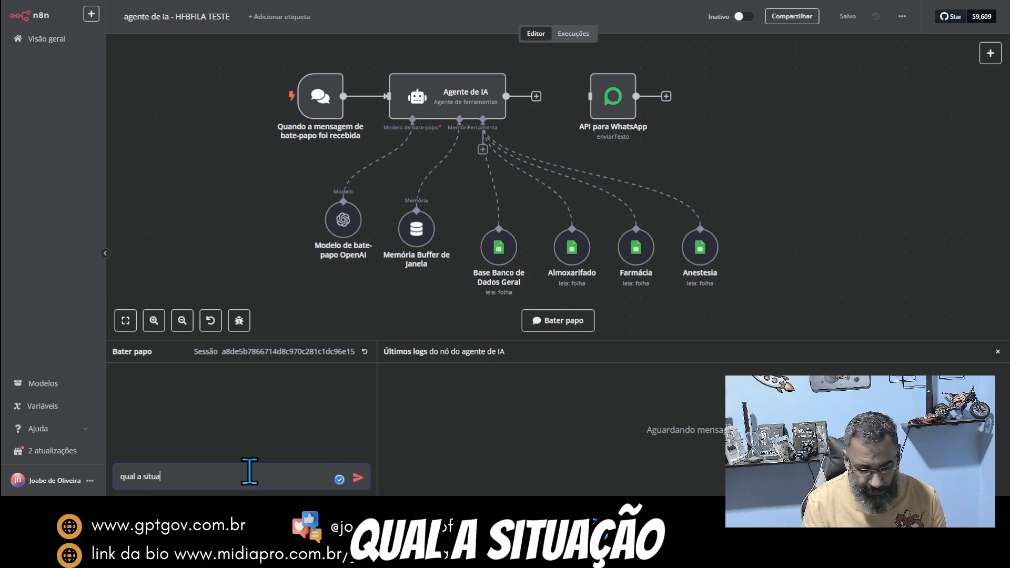
{"action": "type", "text": "ção do almoxar"}
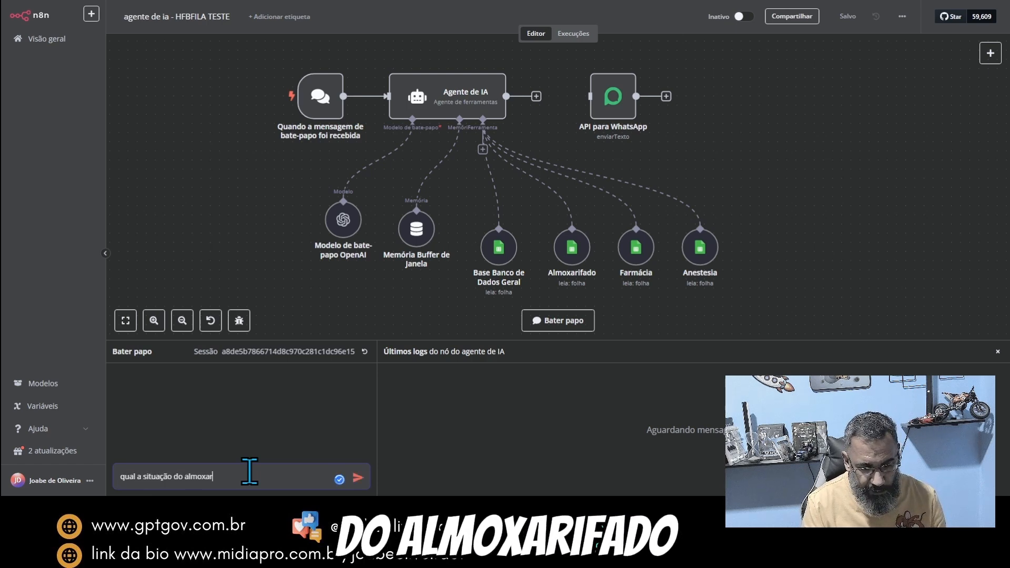
{"action": "type", "text": "ifado"}
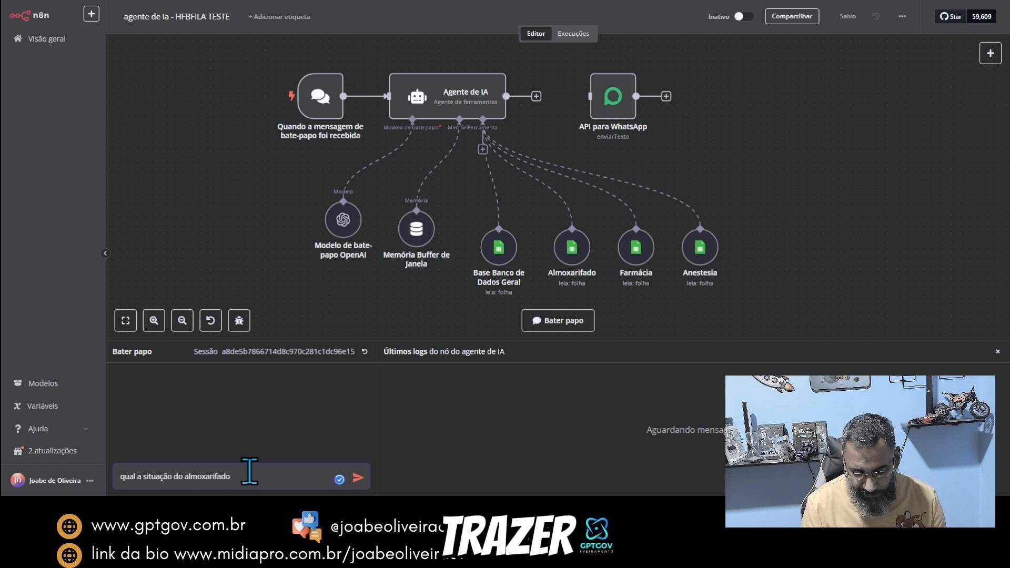
{"action": "type", "text": "?"}
{"action": "key", "text": "Return"}
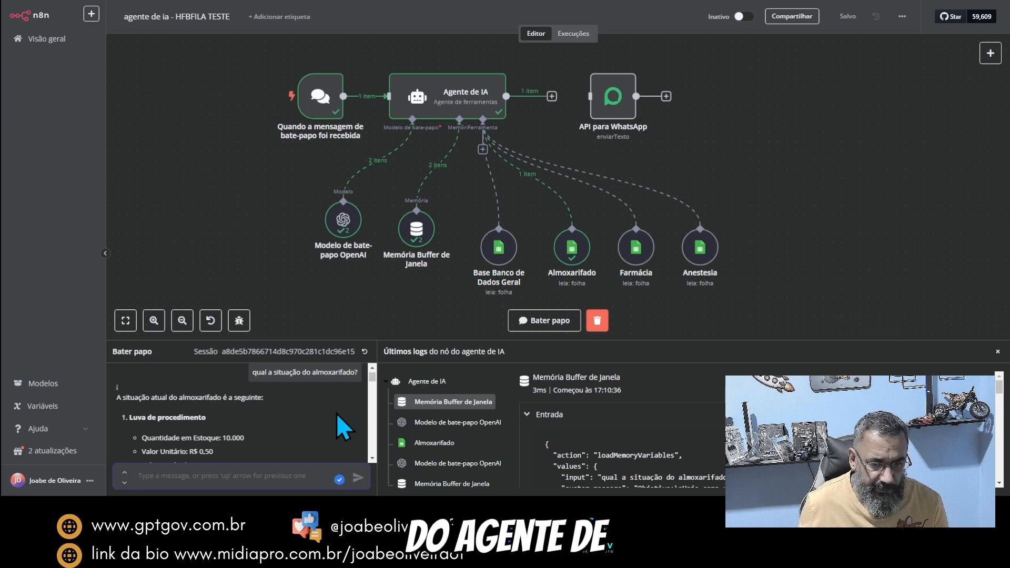
Step: Examine the agent's chat answer for the stock quantities, unit values and total values of the warehouse items
{"action": "scroll", "coordinate": [337, 415], "scroll_direction": "down", "scroll_amount": 2}
{"action": "scroll", "coordinate": [257, 420], "scroll_direction": "down", "scroll_amount": 2}
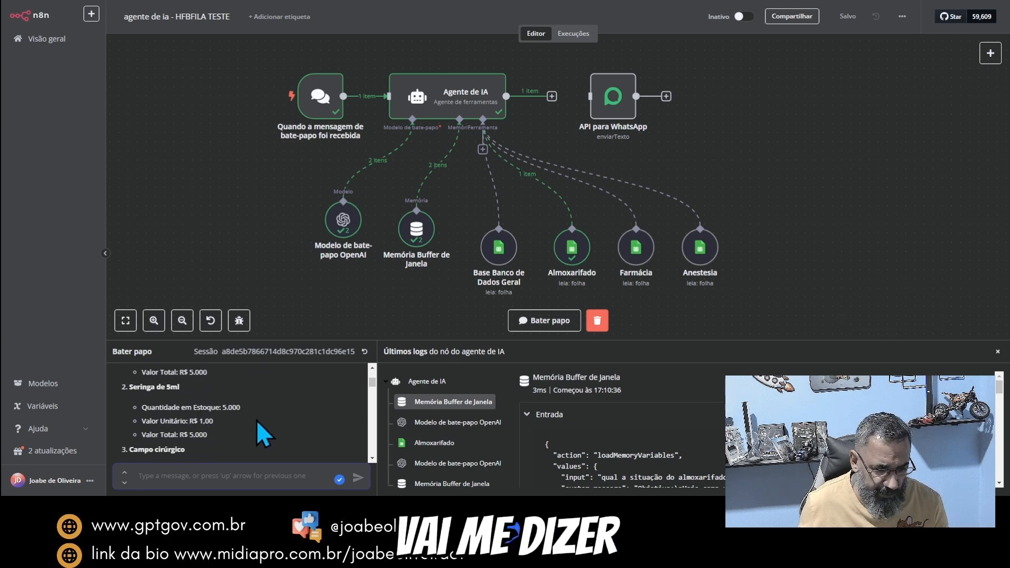
{"action": "scroll", "coordinate": [257, 420], "scroll_direction": "up", "scroll_amount": 1}
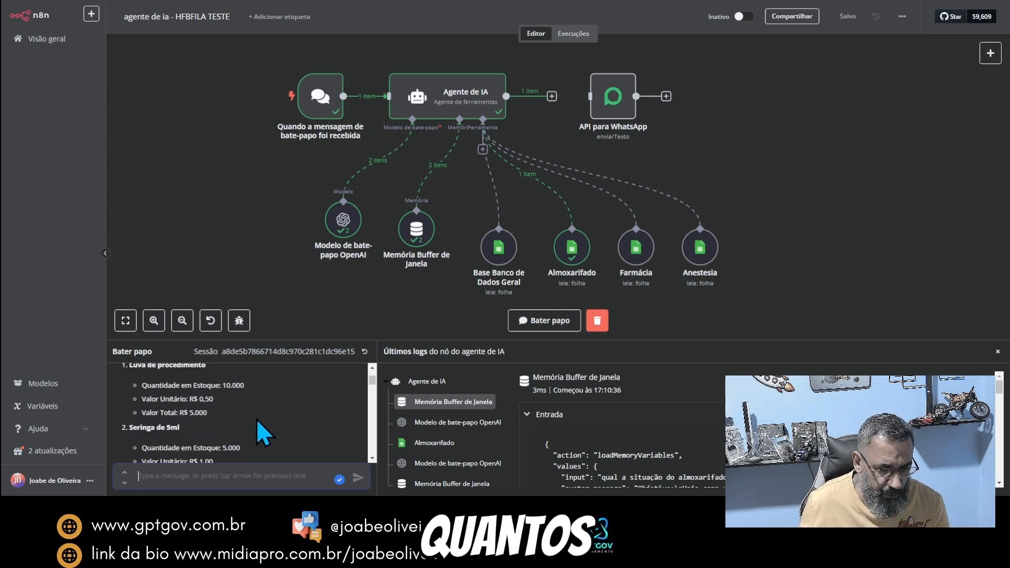
{"action": "scroll", "coordinate": [257, 419], "scroll_direction": "down", "scroll_amount": 1}
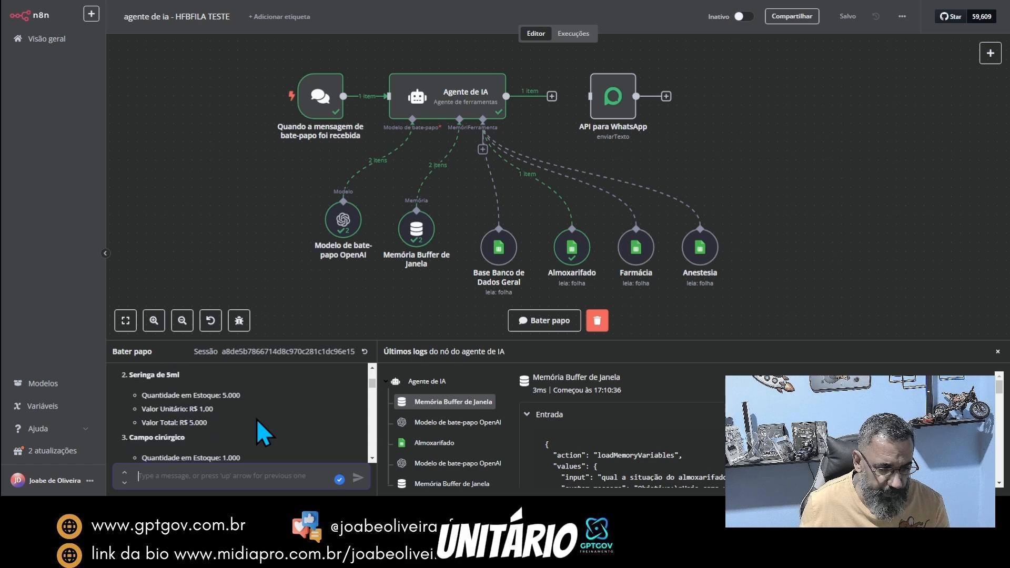
{"action": "scroll", "coordinate": [257, 419], "scroll_direction": "up", "scroll_amount": 1}
{"action": "scroll", "coordinate": [216, 418], "scroll_direction": "down", "scroll_amount": 1}
{"action": "scroll", "coordinate": [216, 418], "scroll_direction": "down", "scroll_amount": 6}
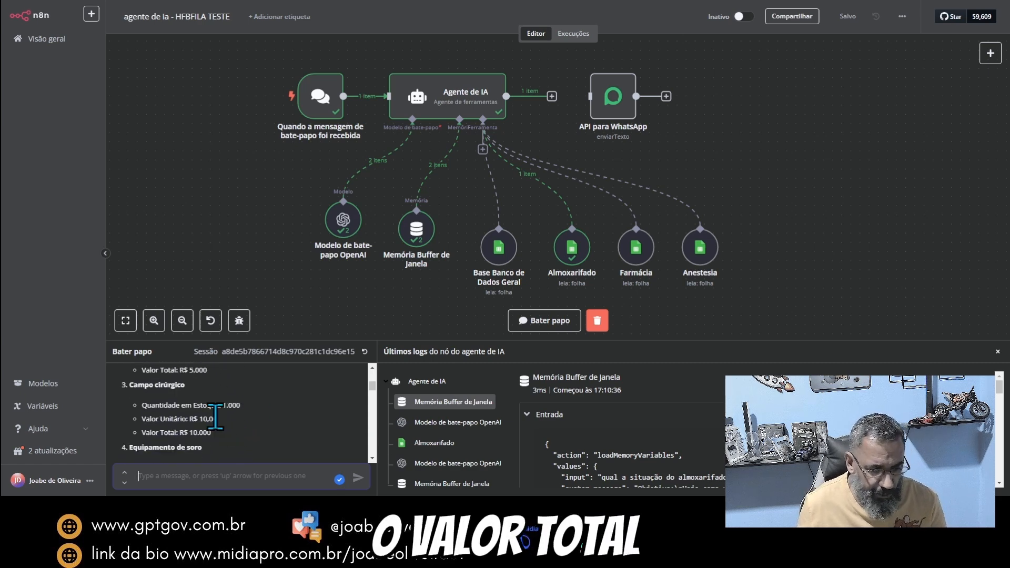
{"action": "scroll", "coordinate": [216, 418], "scroll_direction": "down", "scroll_amount": 5}
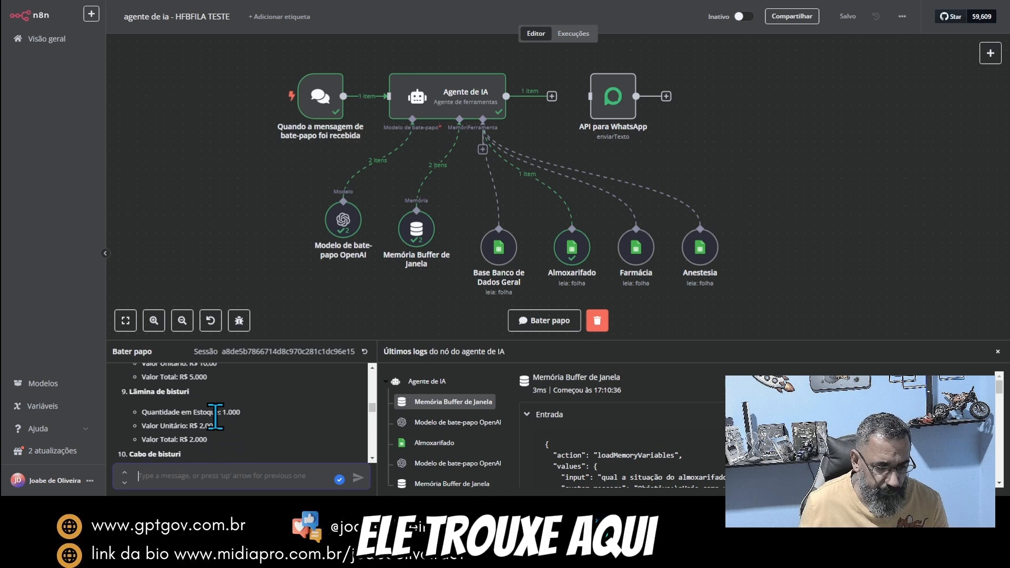
{"action": "scroll", "coordinate": [317, 368], "scroll_direction": "down", "scroll_amount": 2}
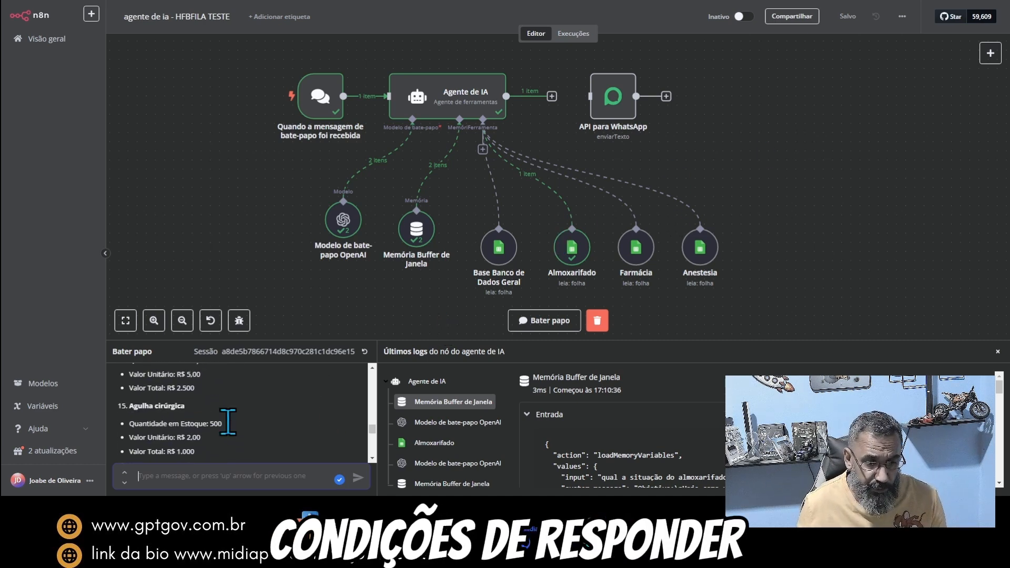
{"action": "scroll", "coordinate": [267, 414], "scroll_direction": "up", "scroll_amount": 8}
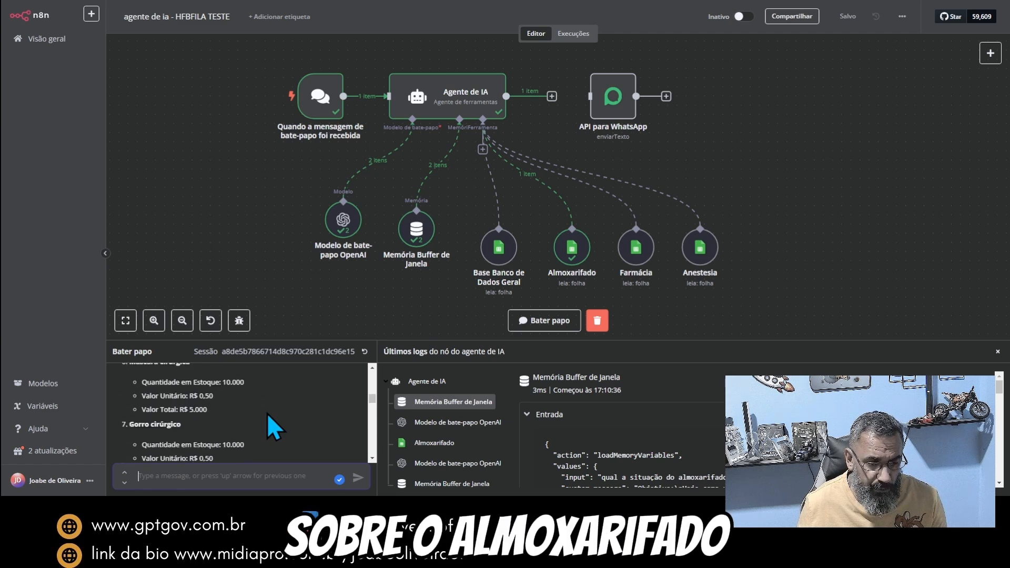
{"action": "scroll", "coordinate": [267, 413], "scroll_direction": "up", "scroll_amount": 2}
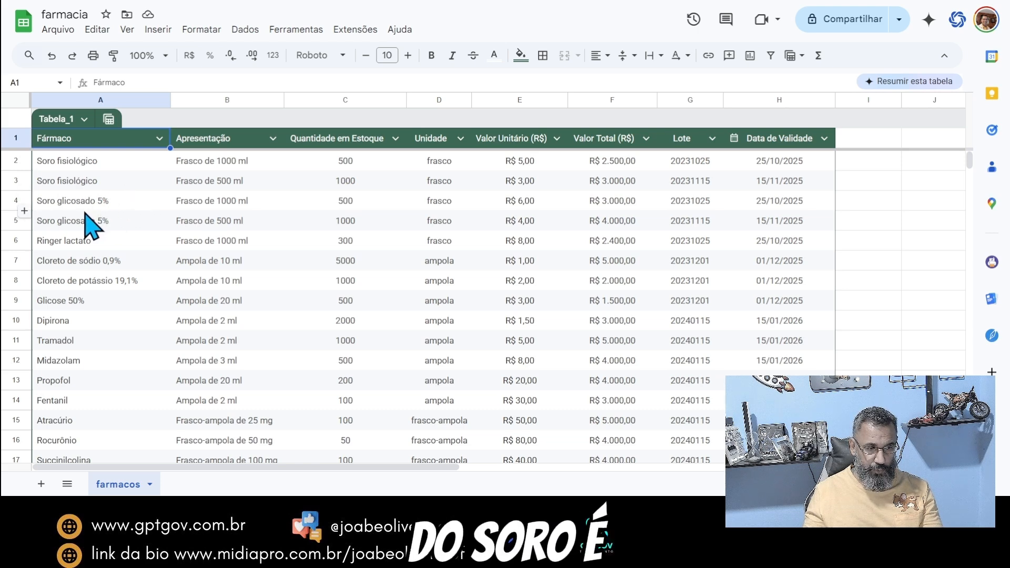
Step: Copy the name Soro glicosado 5% from the farmacia spreadsheet and ask the n8n chat "qual a situação do Soro glicosado 5% na Farmácia?"
{"action": "left_click", "coordinate": [56, 204]}
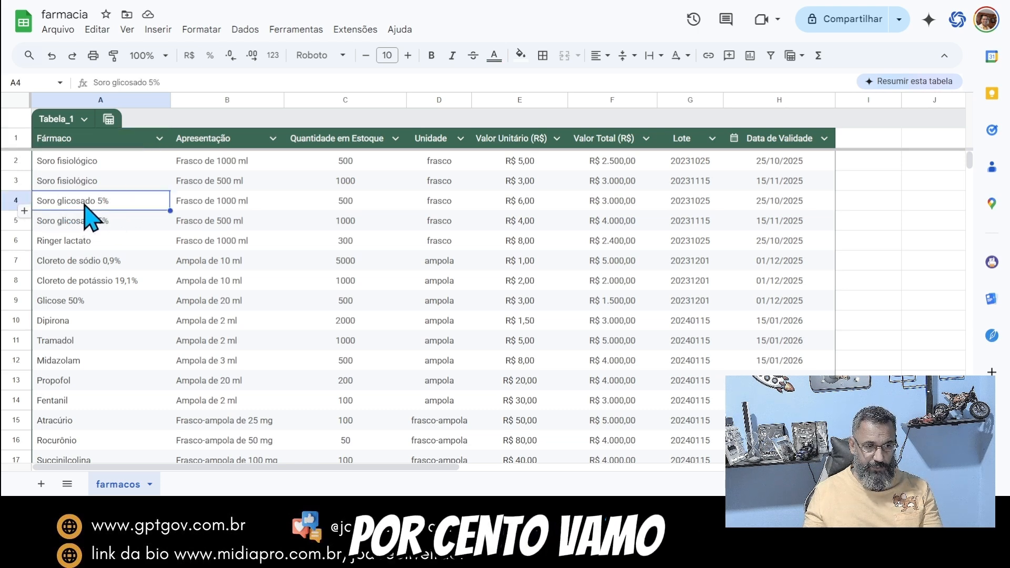
{"action": "triple_click", "coordinate": [122, 83]}
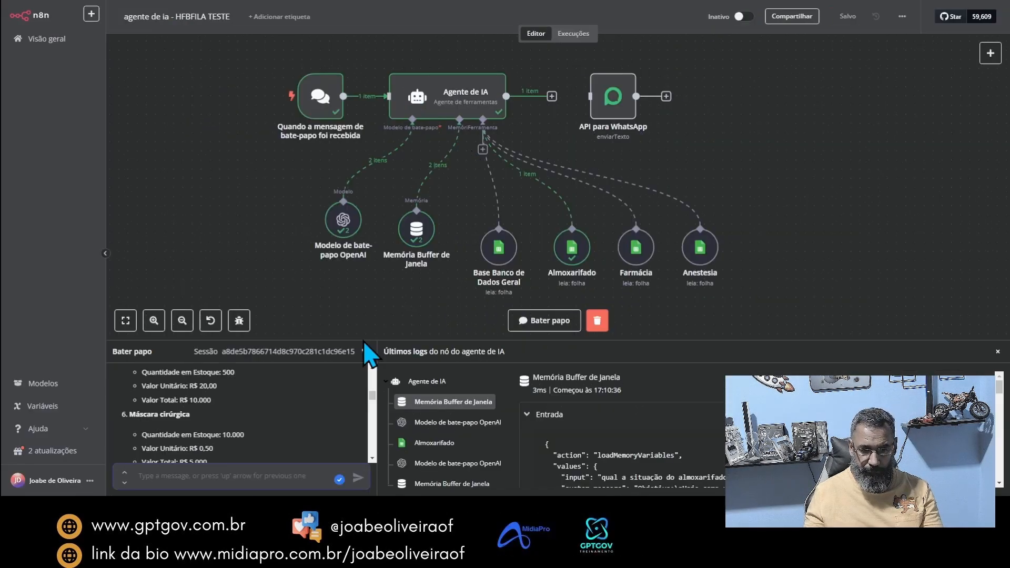
{"action": "left_click", "coordinate": [250, 476]}
{"action": "type", "text": "qual a"}
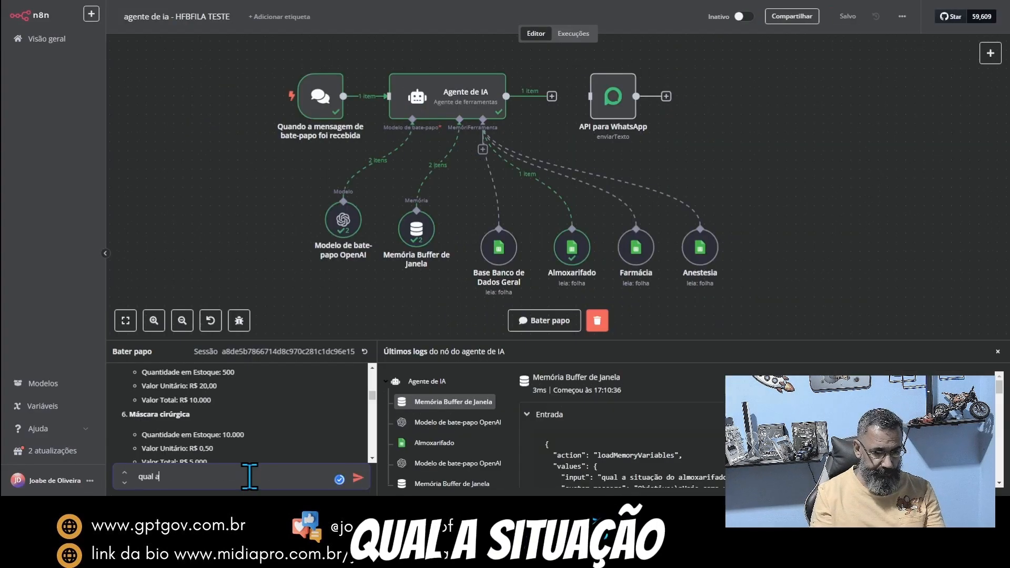
{"action": "type", "text": " situa"}
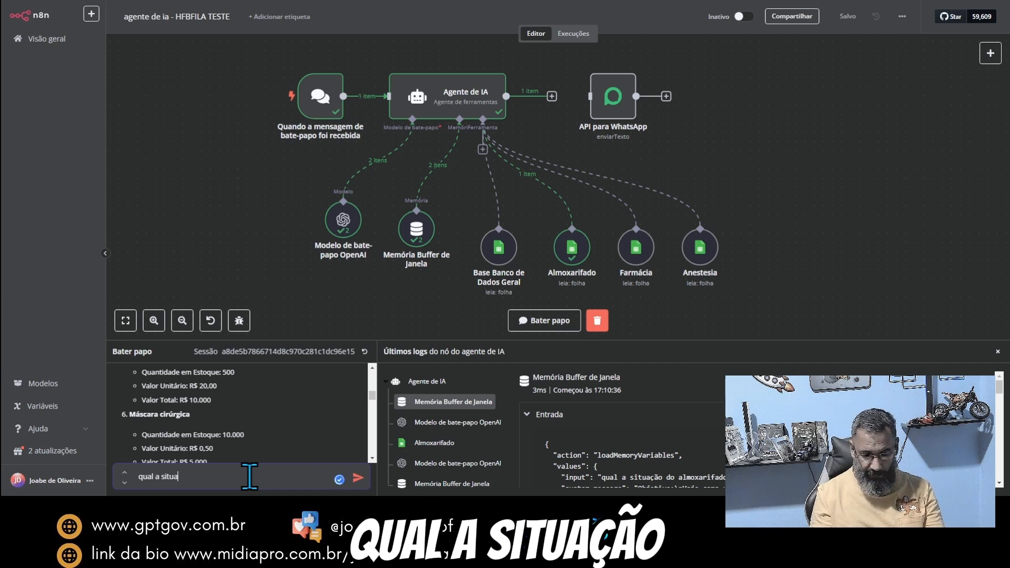
{"action": "type", "text": "ção do Soro glicosado 5%"}
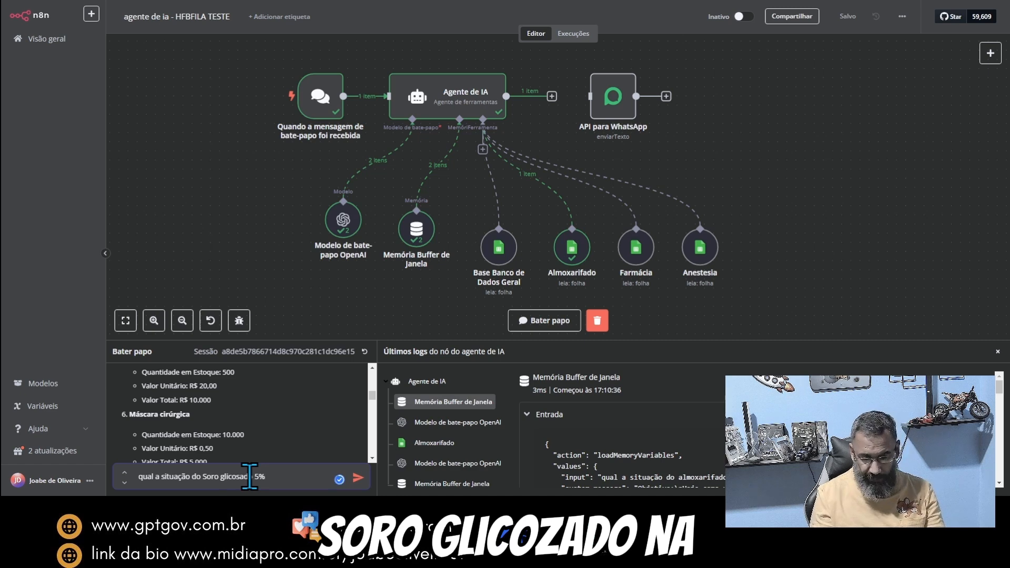
{"action": "type", "text": " na Farmácia"}
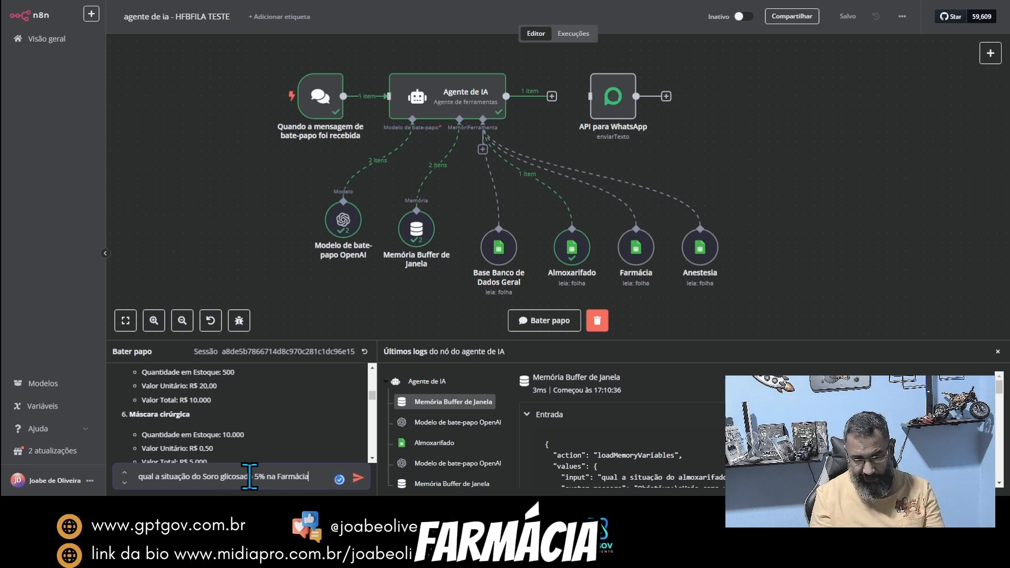
{"action": "type", "text": "?"}
{"action": "key", "text": "Return"}
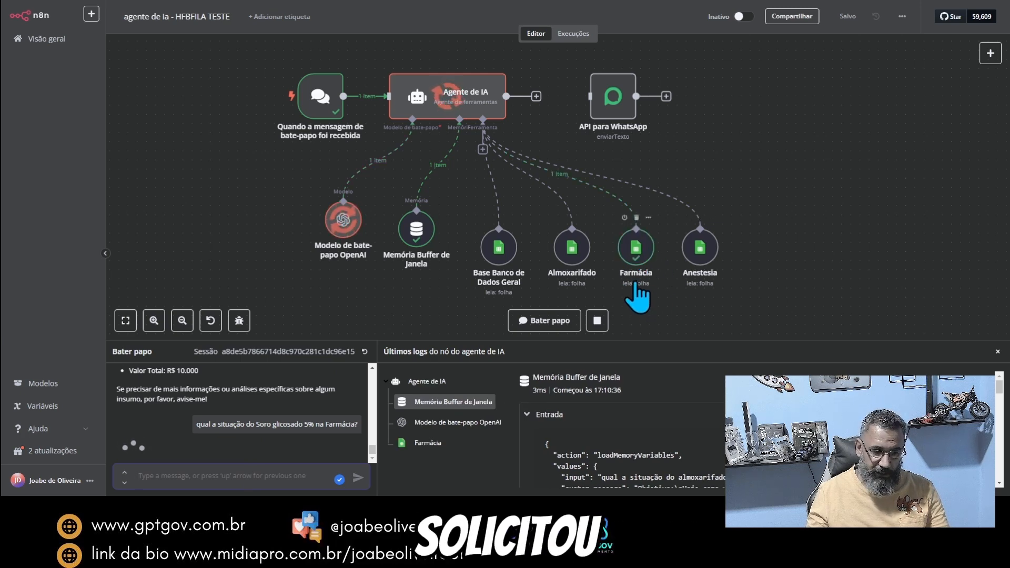
Step: Read the agent's chat answer for the presentations, stock quantities, values, lots and expiry dates of Soro glicosado 5%
{"action": "scroll", "coordinate": [182, 447], "scroll_direction": "down", "scroll_amount": 2}
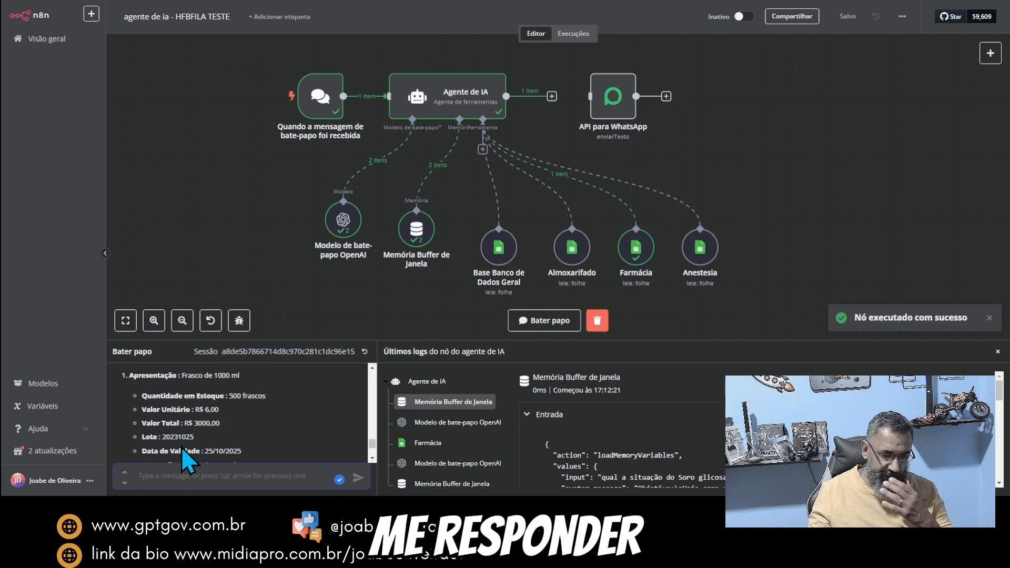
{"action": "scroll", "coordinate": [179, 415], "scroll_direction": "up", "scroll_amount": 2}
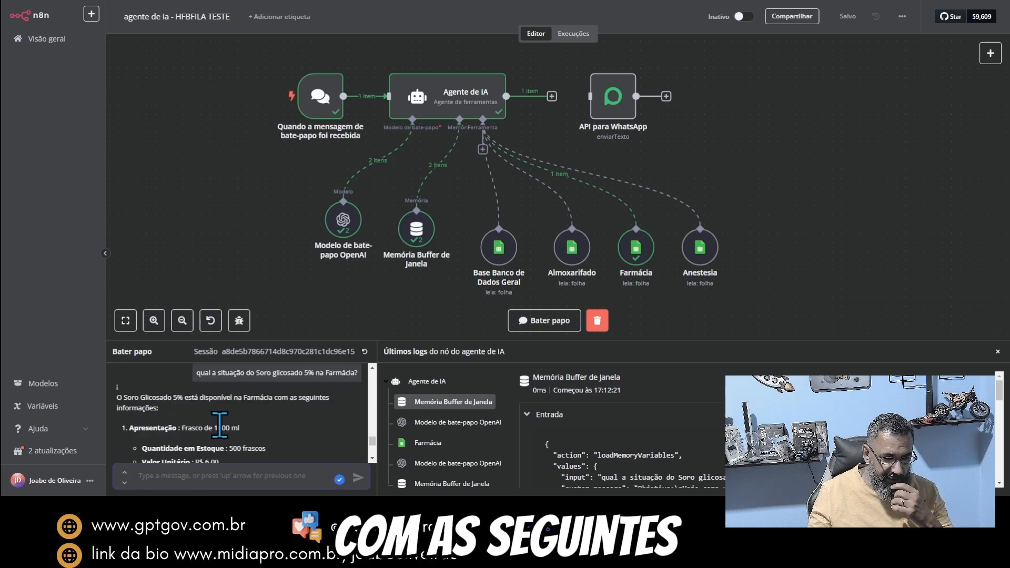
{"action": "scroll", "coordinate": [220, 424], "scroll_direction": "down", "scroll_amount": 2}
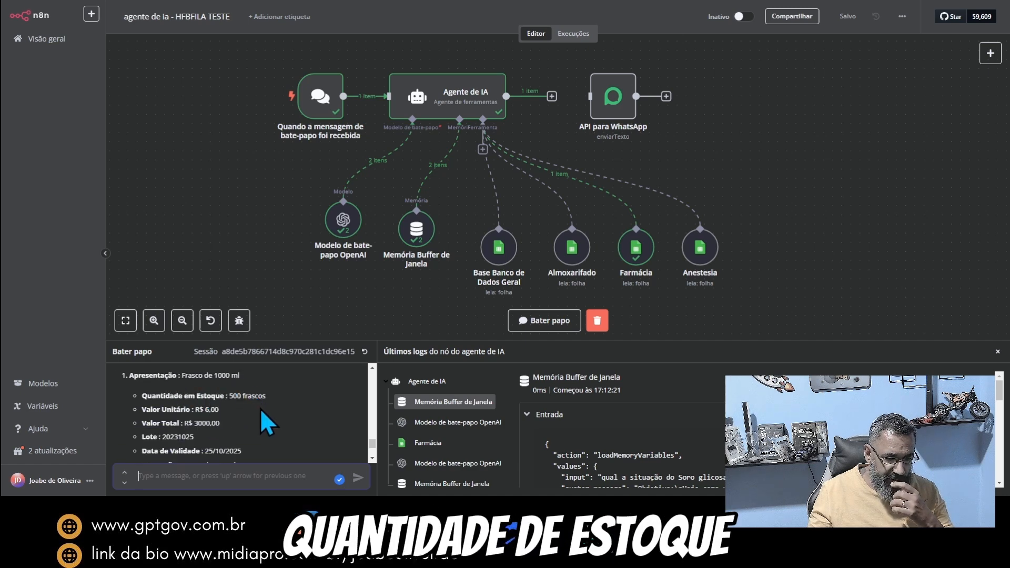
{"action": "scroll", "coordinate": [260, 408], "scroll_direction": "down", "scroll_amount": 1}
{"action": "scroll", "coordinate": [260, 408], "scroll_direction": "up", "scroll_amount": 1}
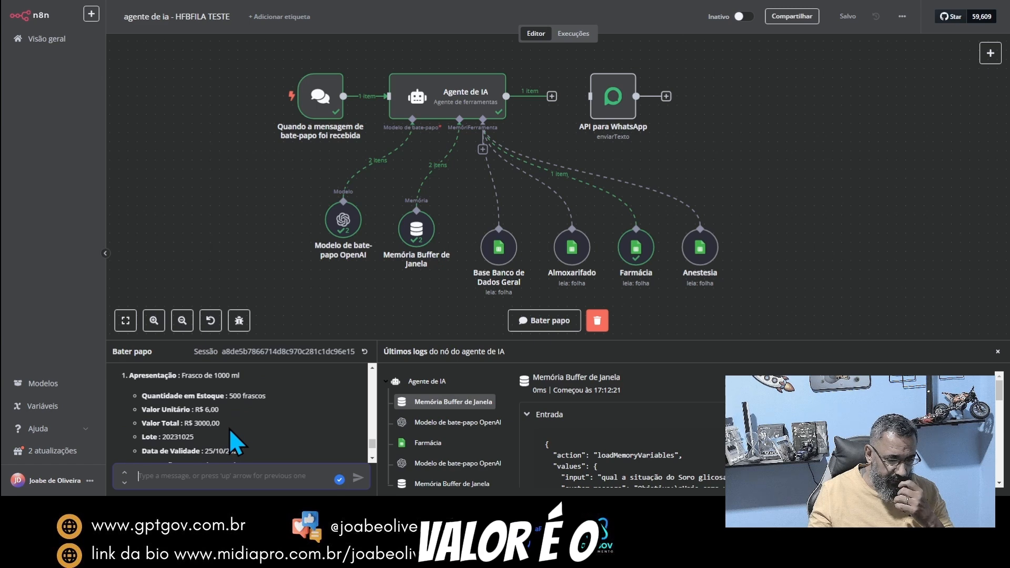
{"action": "scroll", "coordinate": [227, 426], "scroll_direction": "down", "scroll_amount": 3}
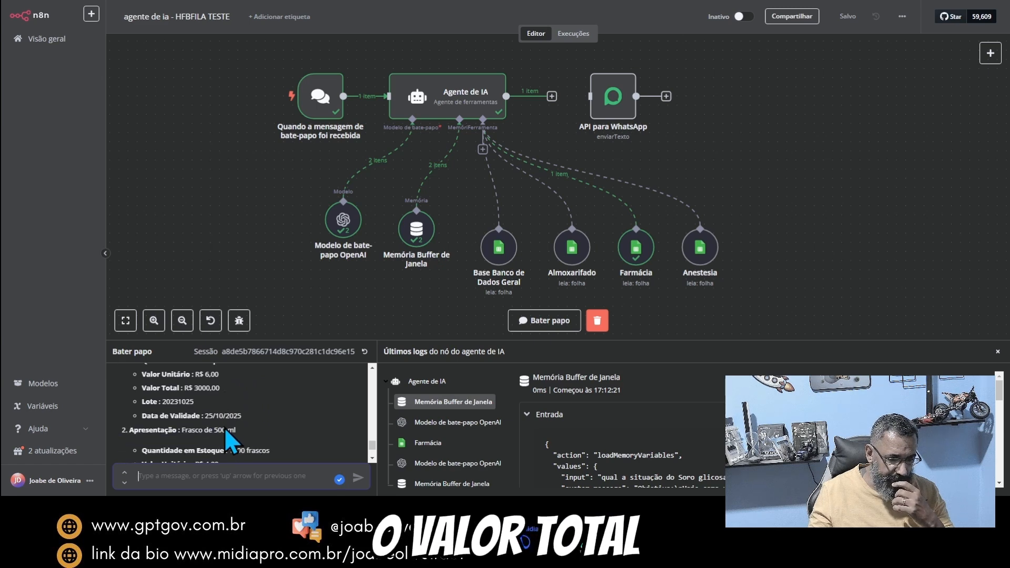
{"action": "scroll", "coordinate": [224, 428], "scroll_direction": "up", "scroll_amount": 1}
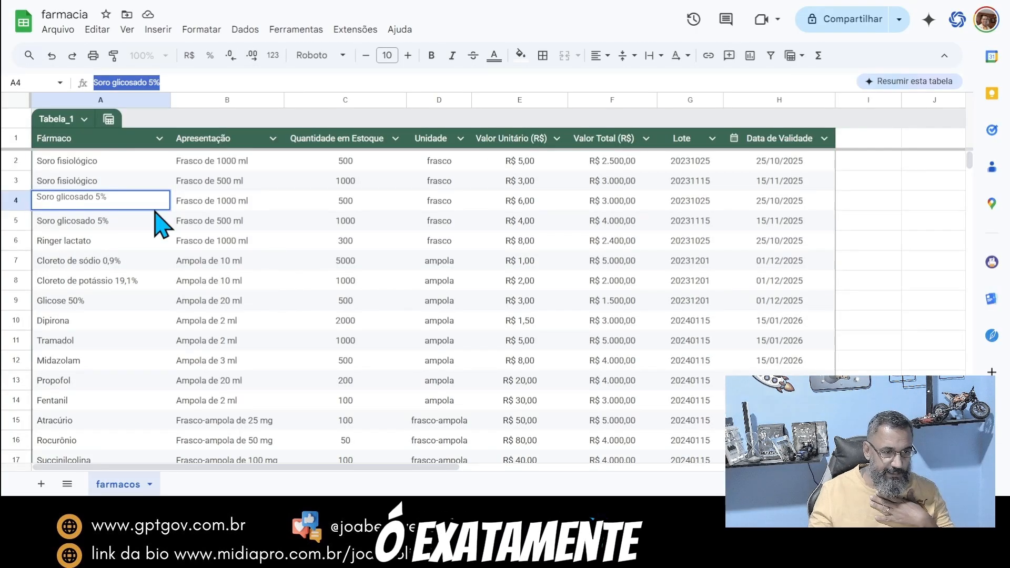
Step: Switch to the farmacia spreadsheet and check the agent's answer against the presentations and stock quantities in the two Soro glicosado 5% rows
{"action": "left_click", "coordinate": [81, 224]}
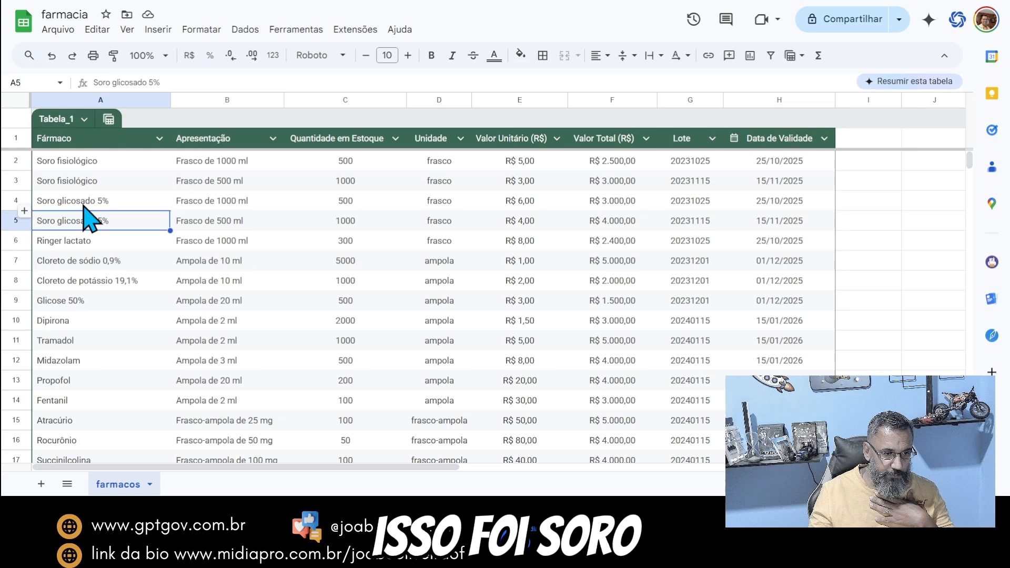
{"action": "left_click", "coordinate": [339, 202]}
{"action": "left_click", "coordinate": [349, 226]}
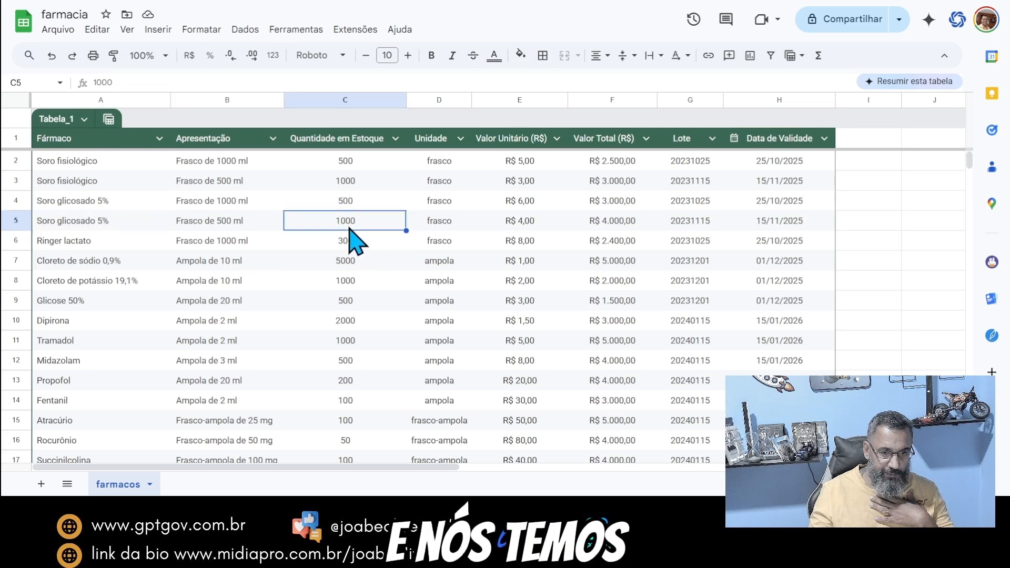
{"action": "left_click", "coordinate": [231, 206]}
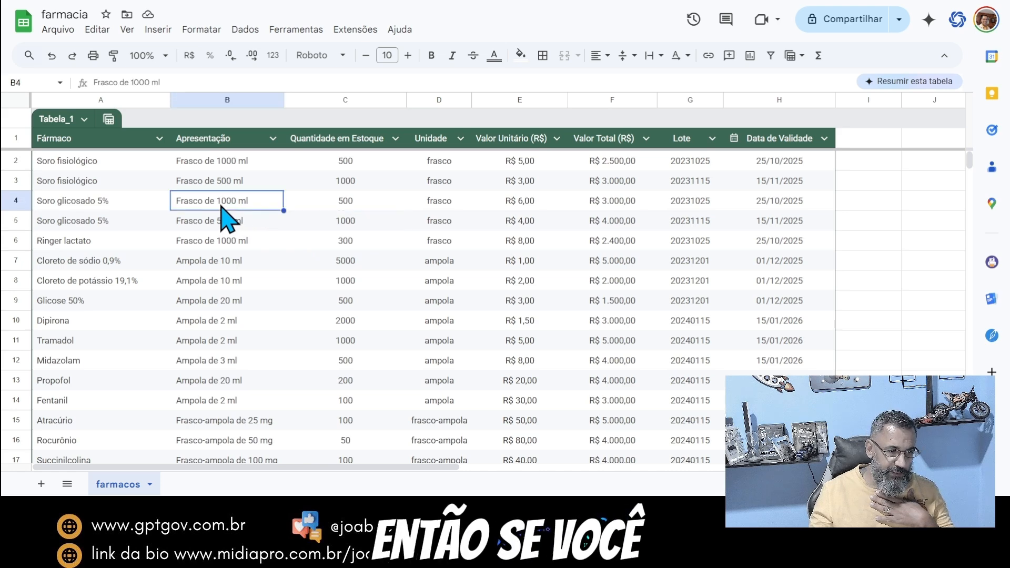
{"action": "left_click", "coordinate": [123, 205]}
{"action": "left_click_drag", "start_coordinate": [198, 207], "coordinate": [205, 228]}
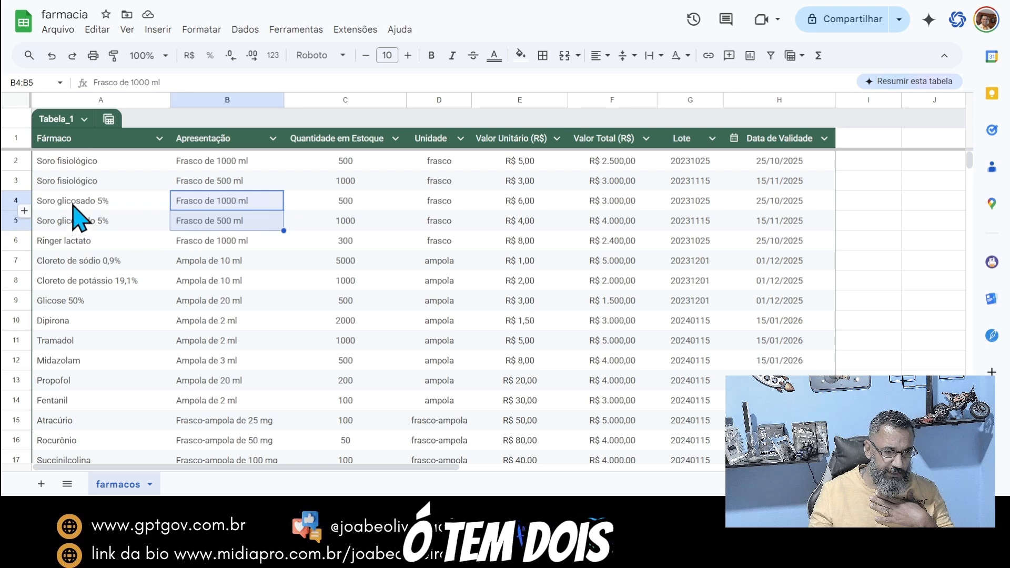
{"action": "left_click_drag", "start_coordinate": [75, 208], "coordinate": [264, 213]}
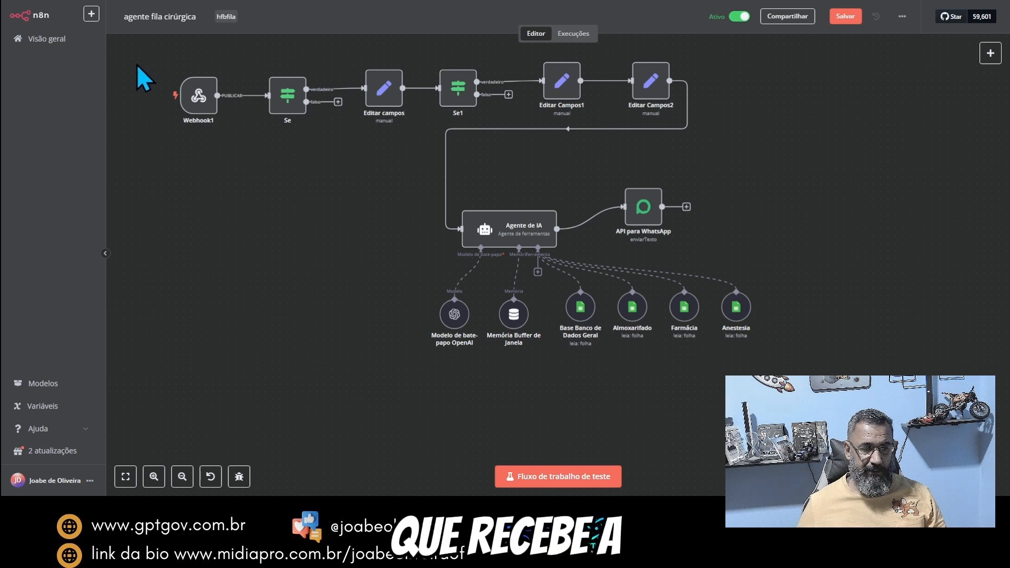
Step: In the n8n agente fila cirúrgica workflow, select the Webhook1 node and shift the API para WhatsApp node slightly away from Agente de IA
{"action": "left_click_drag", "start_coordinate": [138, 63], "coordinate": [259, 138]}
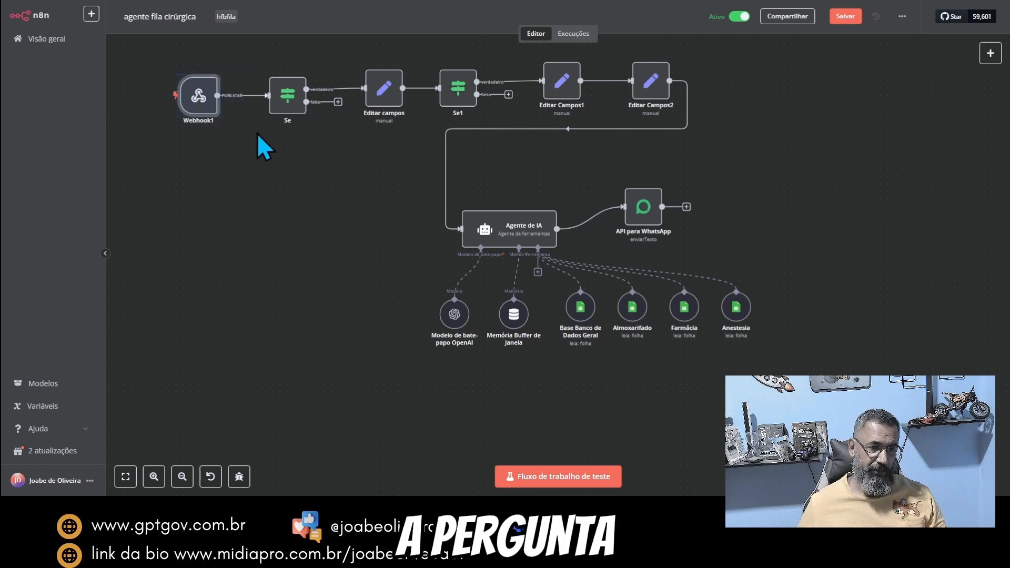
{"action": "mouse_move", "coordinate": [610, 102]}
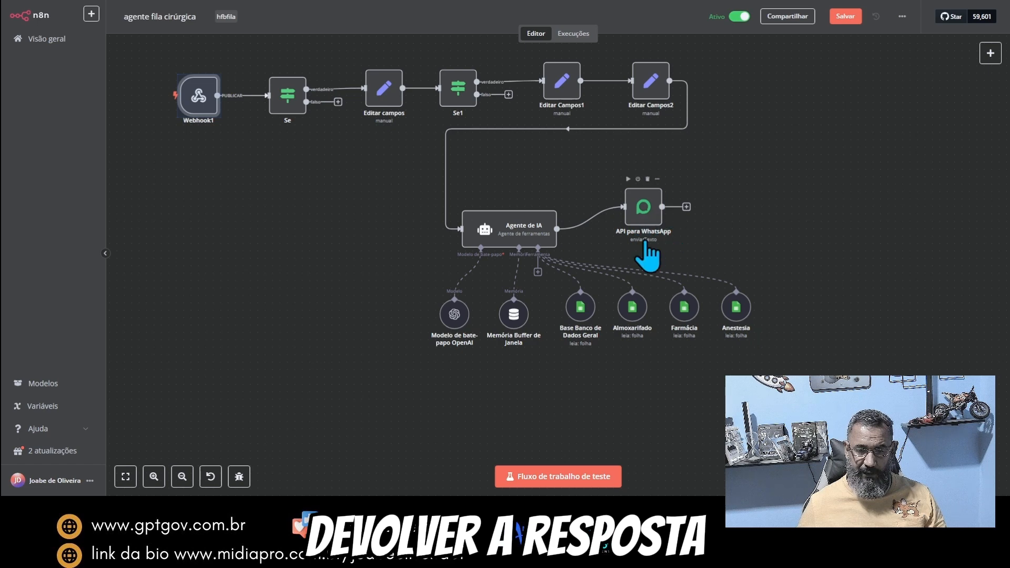
{"action": "left_click_drag", "start_coordinate": [628, 224], "coordinate": [650, 216]}
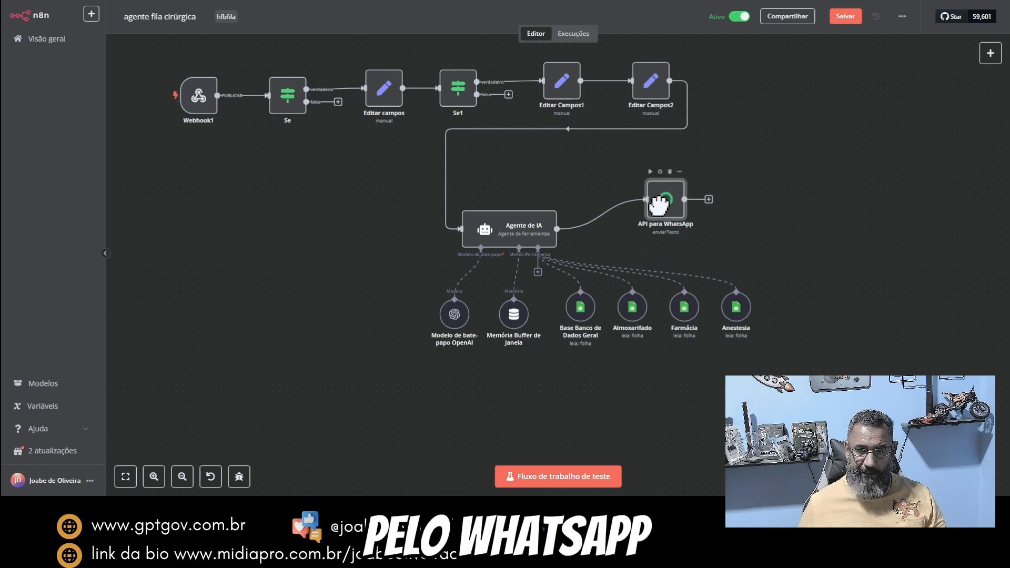